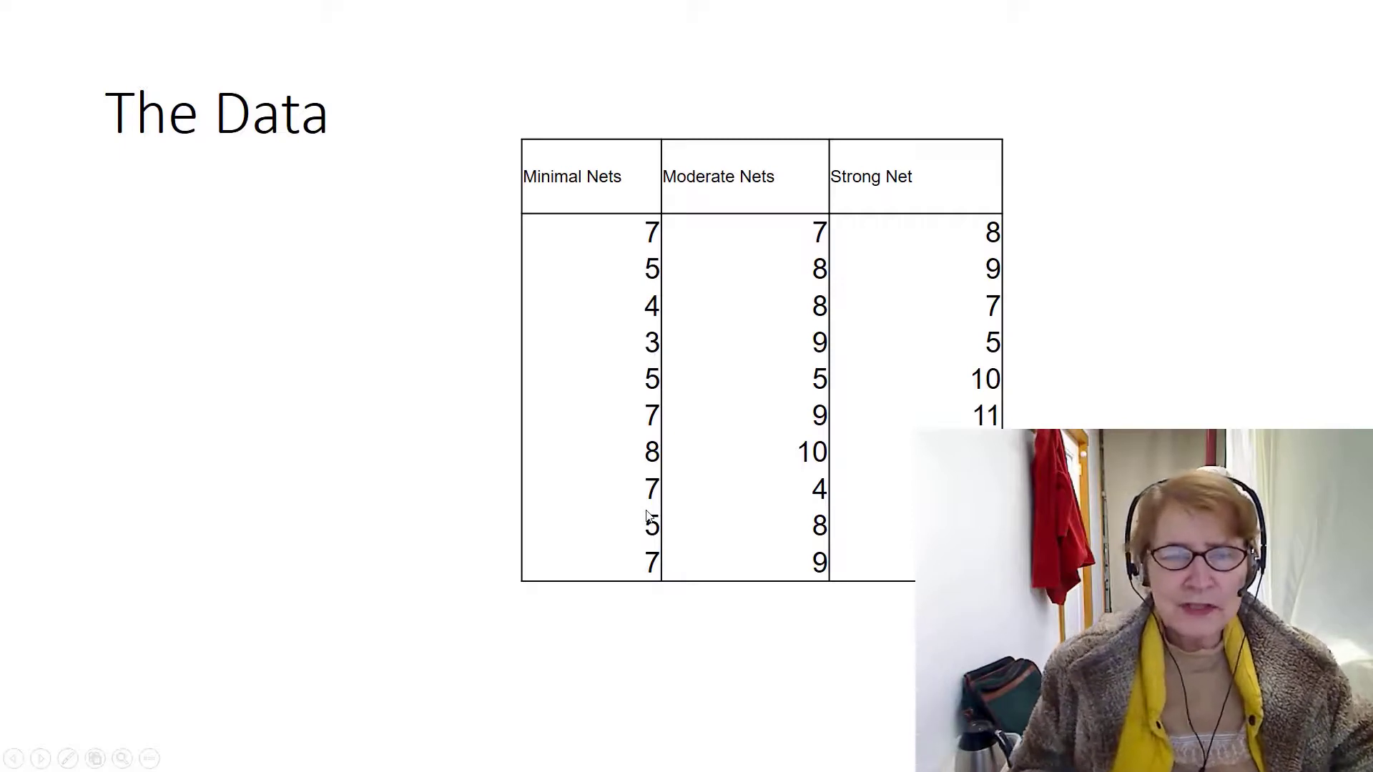
- Switch to the SPSS Data Editor and name the second variable Memory, below Nets
{"action": "key", "text": "alt+Tab"}
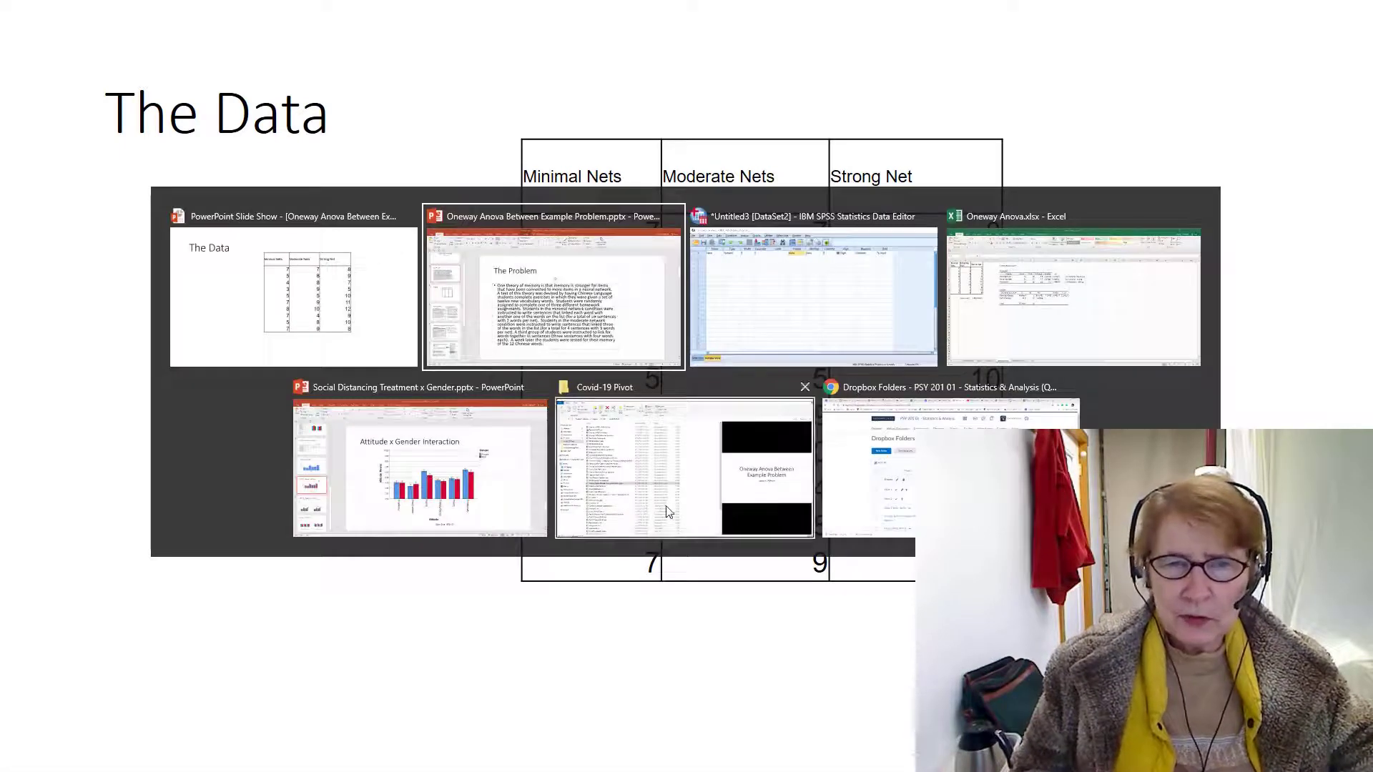
{"action": "left_click", "coordinate": [1052, 348]}
{"action": "key", "text": "alt+Tab"}
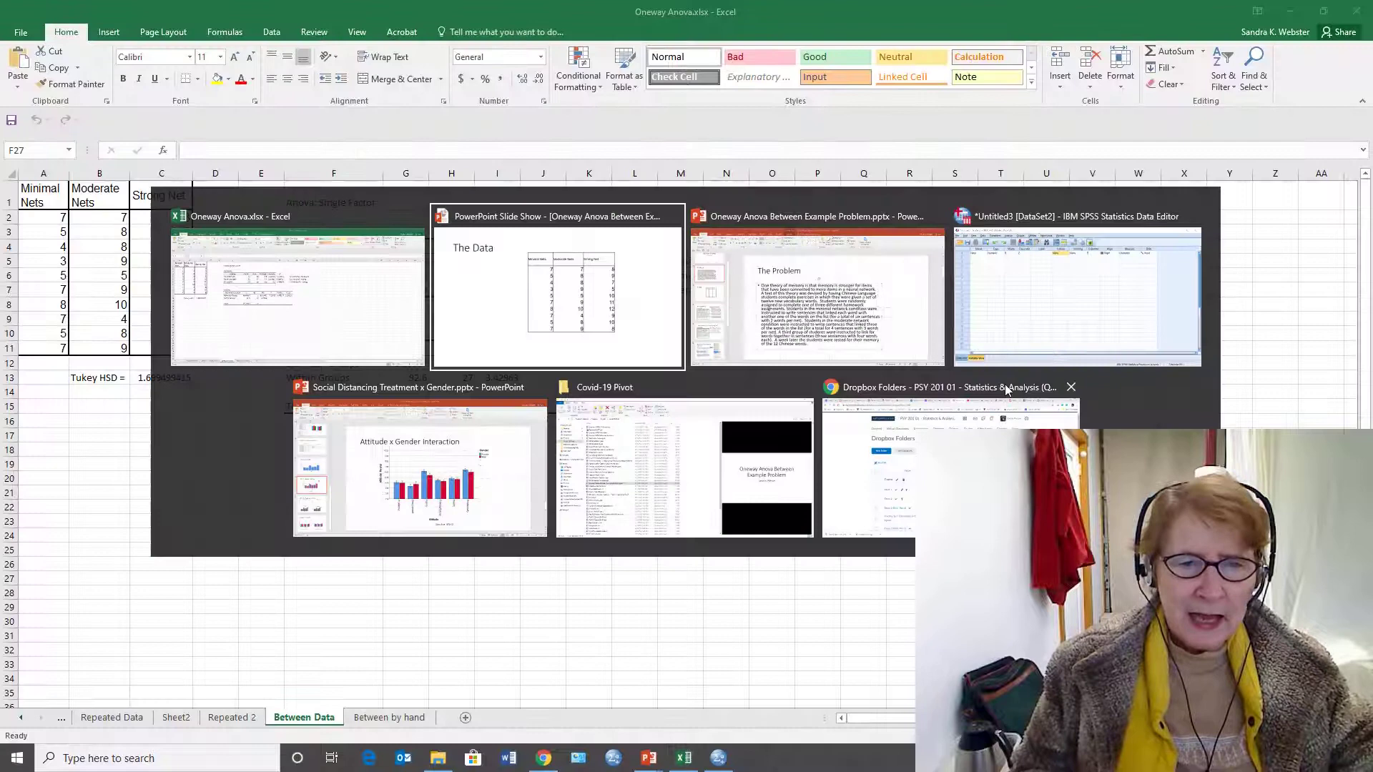
{"action": "left_click", "coordinate": [1023, 326]}
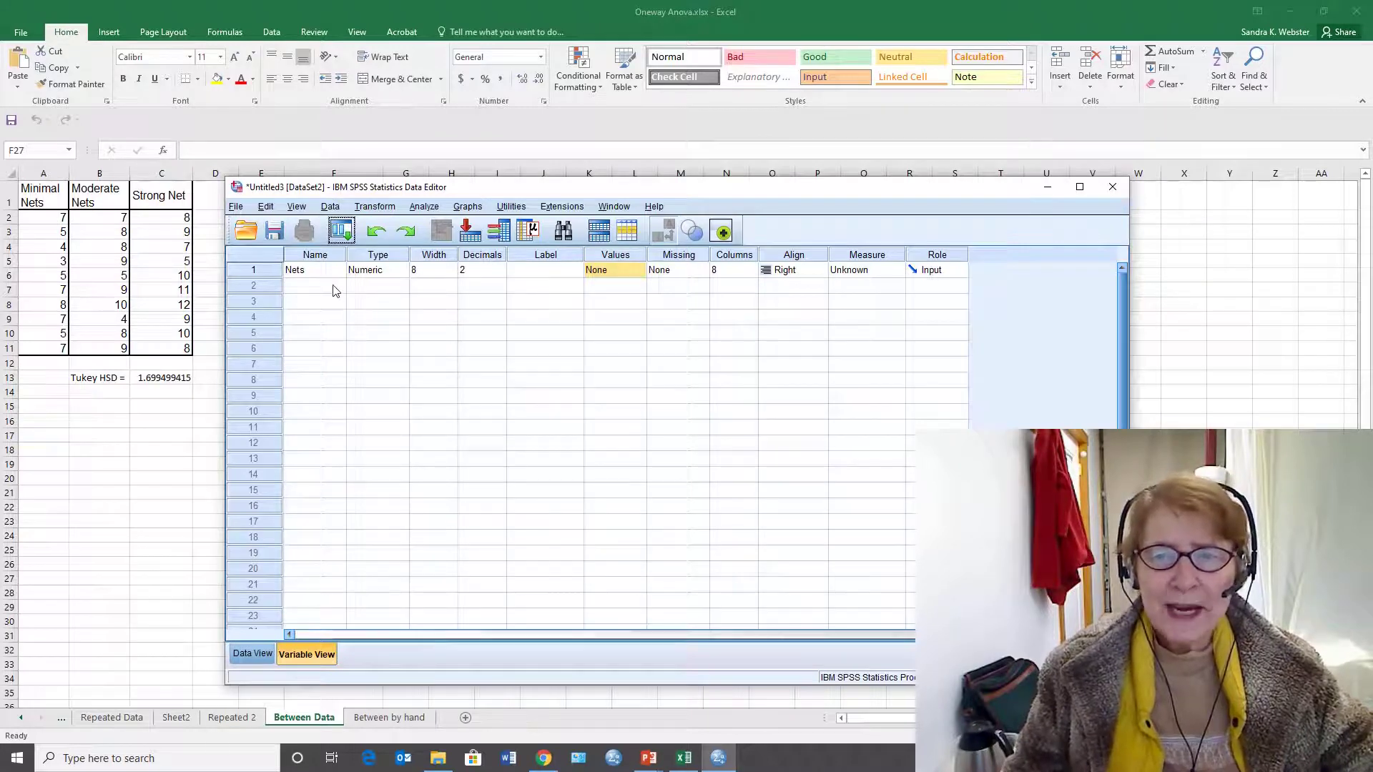
{"action": "left_click", "coordinate": [311, 275]}
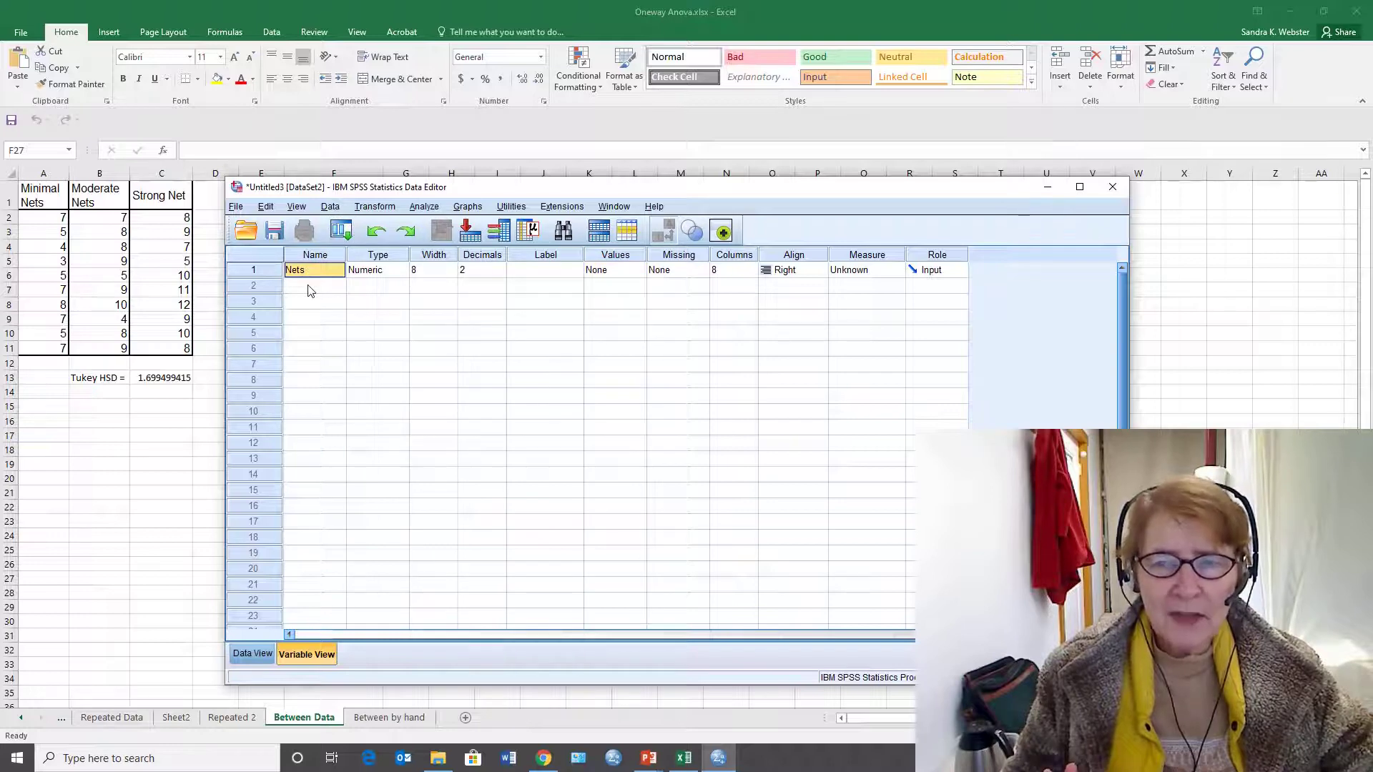
{"action": "left_click", "coordinate": [311, 287]}
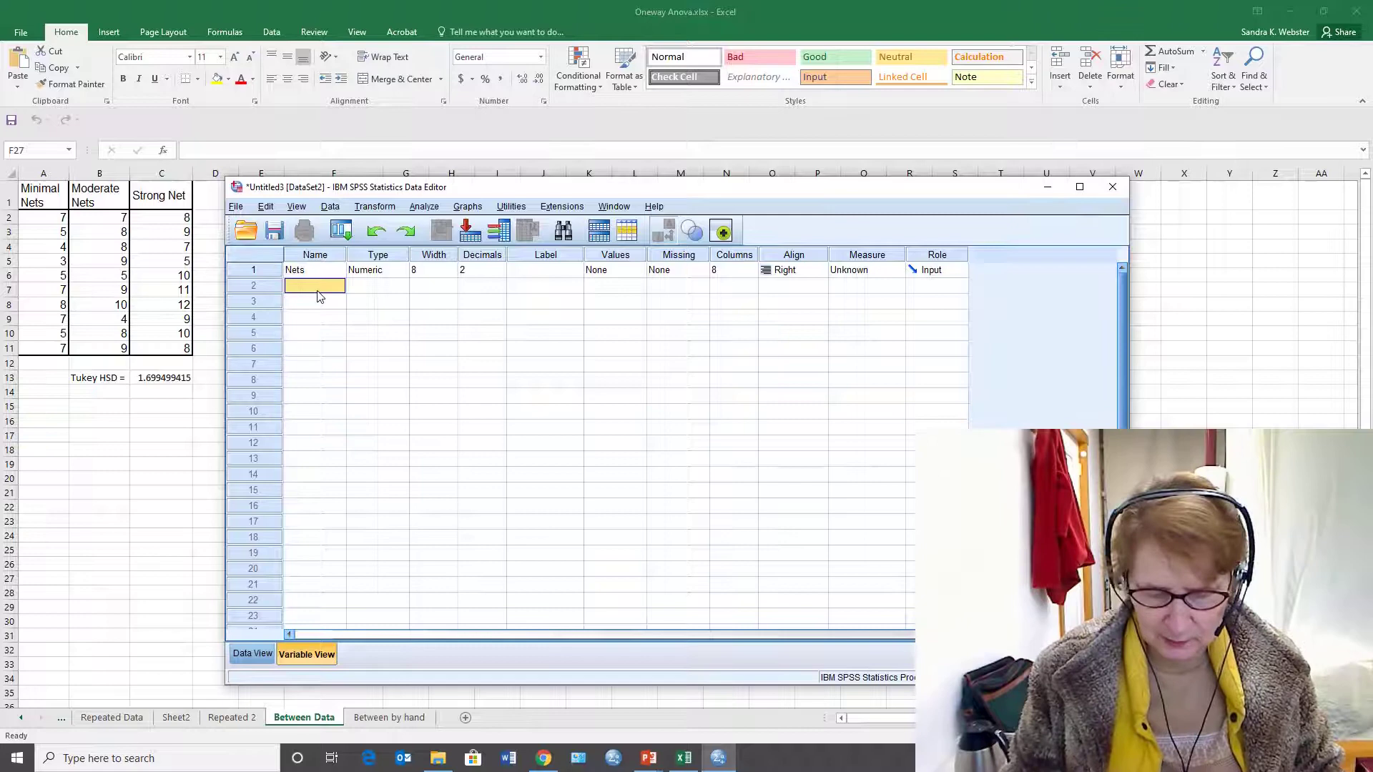
{"action": "type", "text": "Mem"}
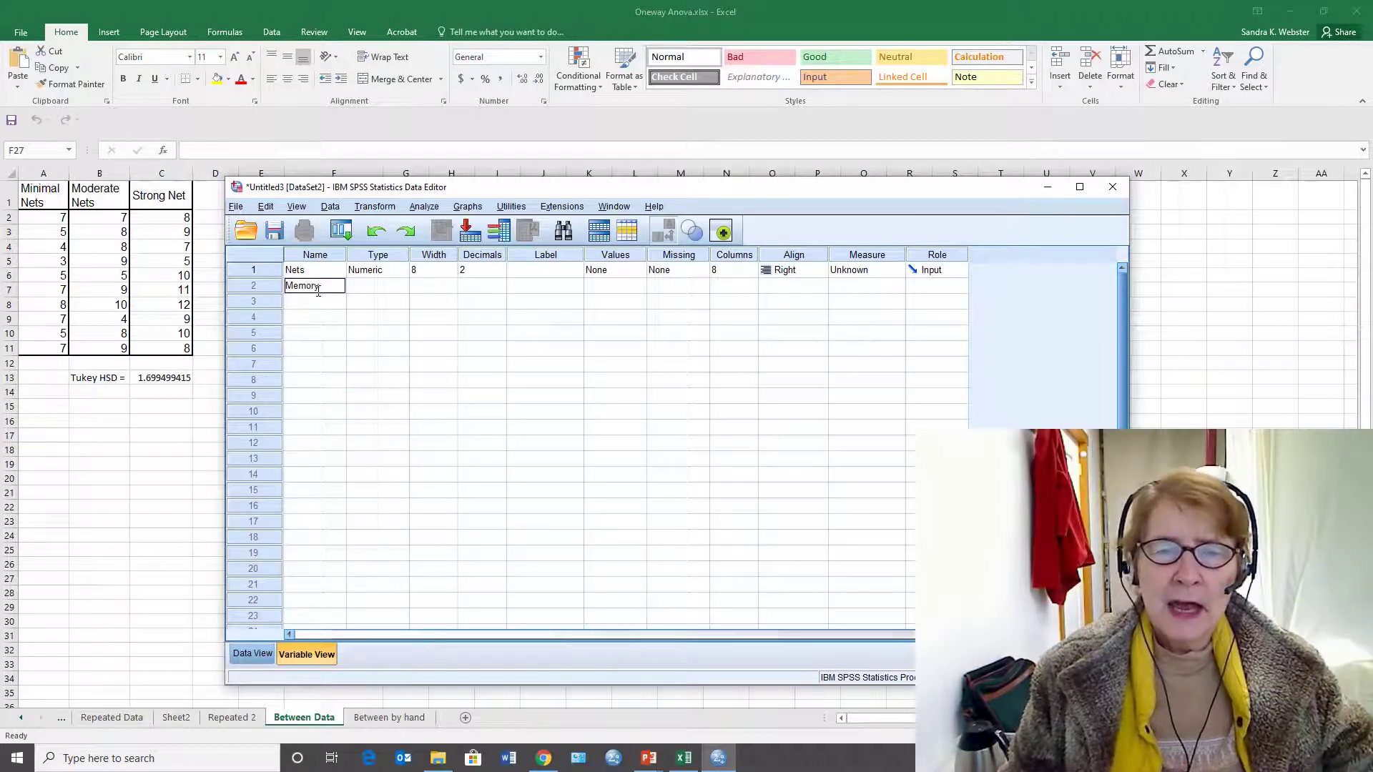
{"action": "type", "text": "ory"}
{"action": "left_click", "coordinate": [633, 271]}
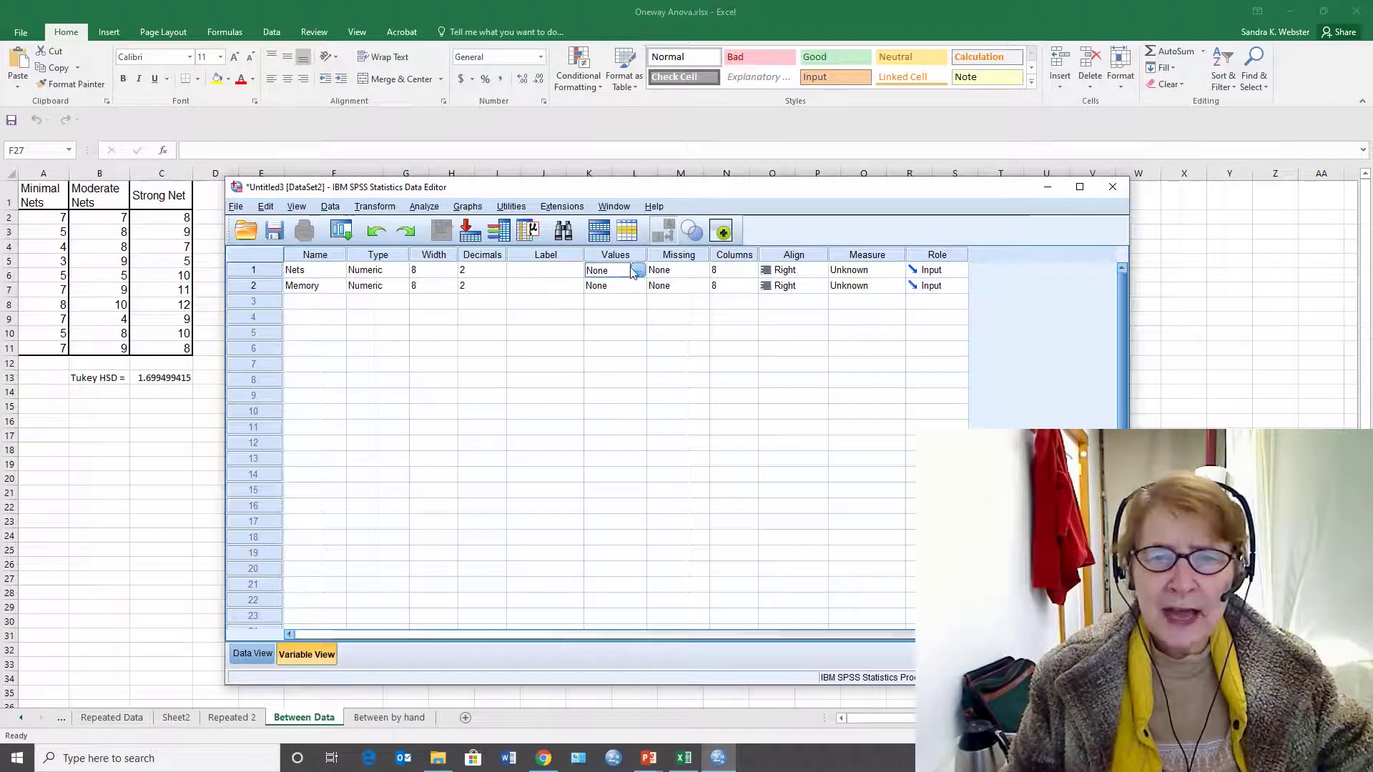
- Add the Nets value labels 1 = Minimal and 2 = Moderate
{"action": "left_click", "coordinate": [636, 270]}
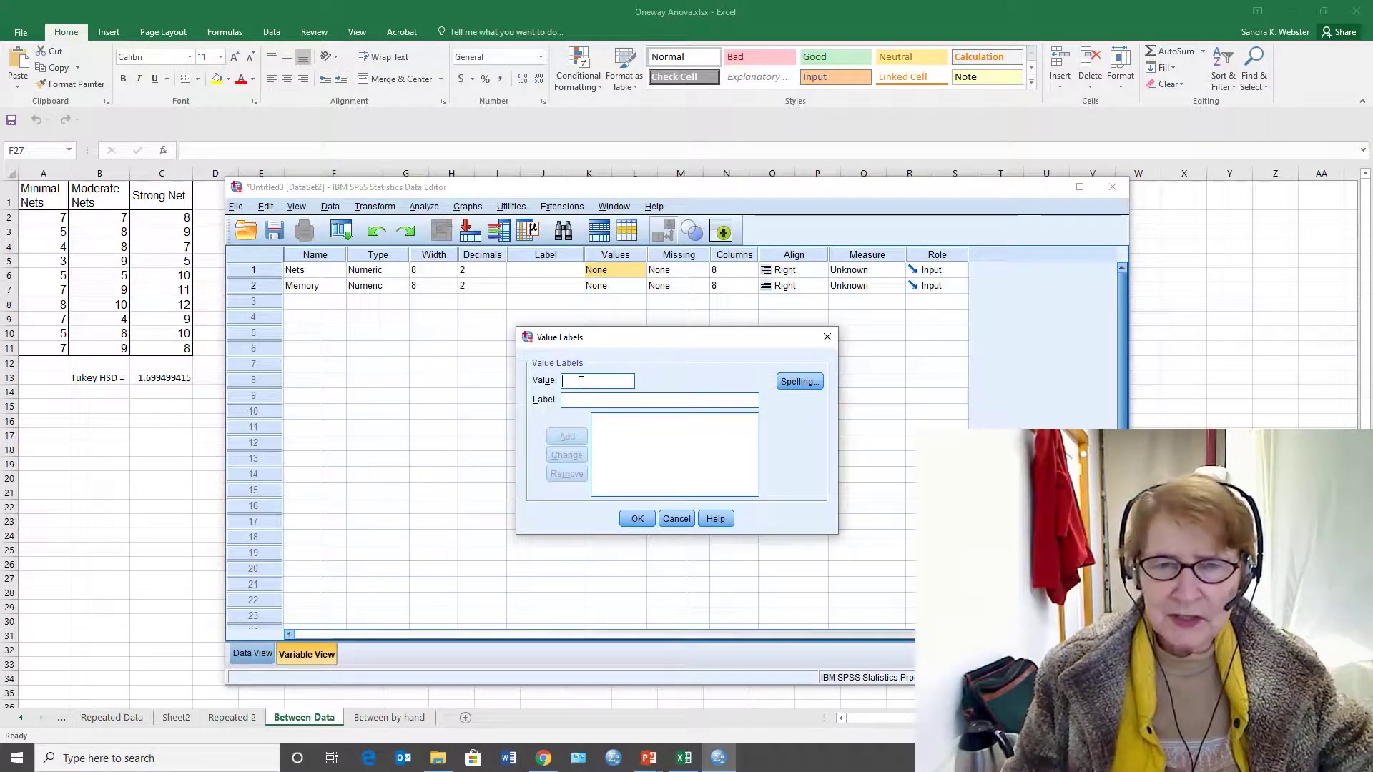
{"action": "type", "text": "1"}
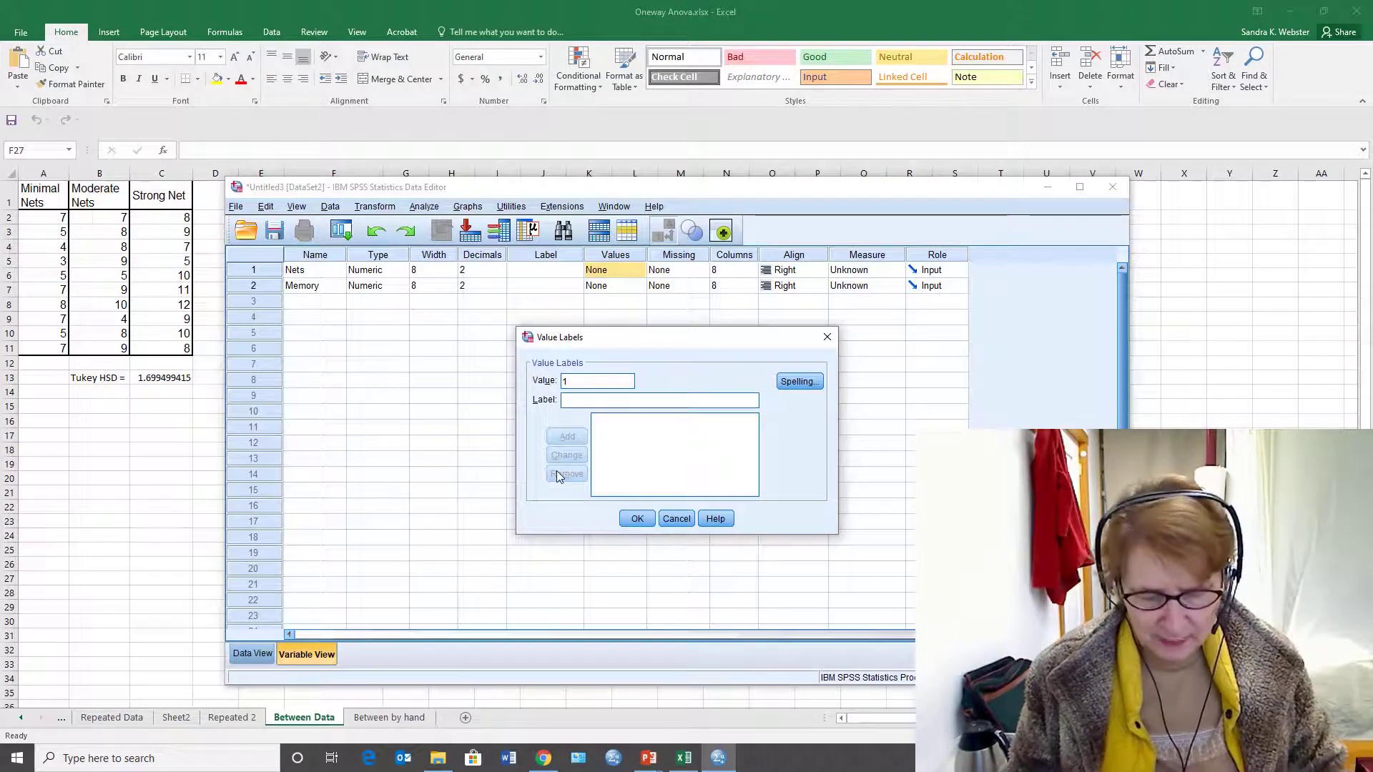
{"action": "type", "text": "Miniml"}
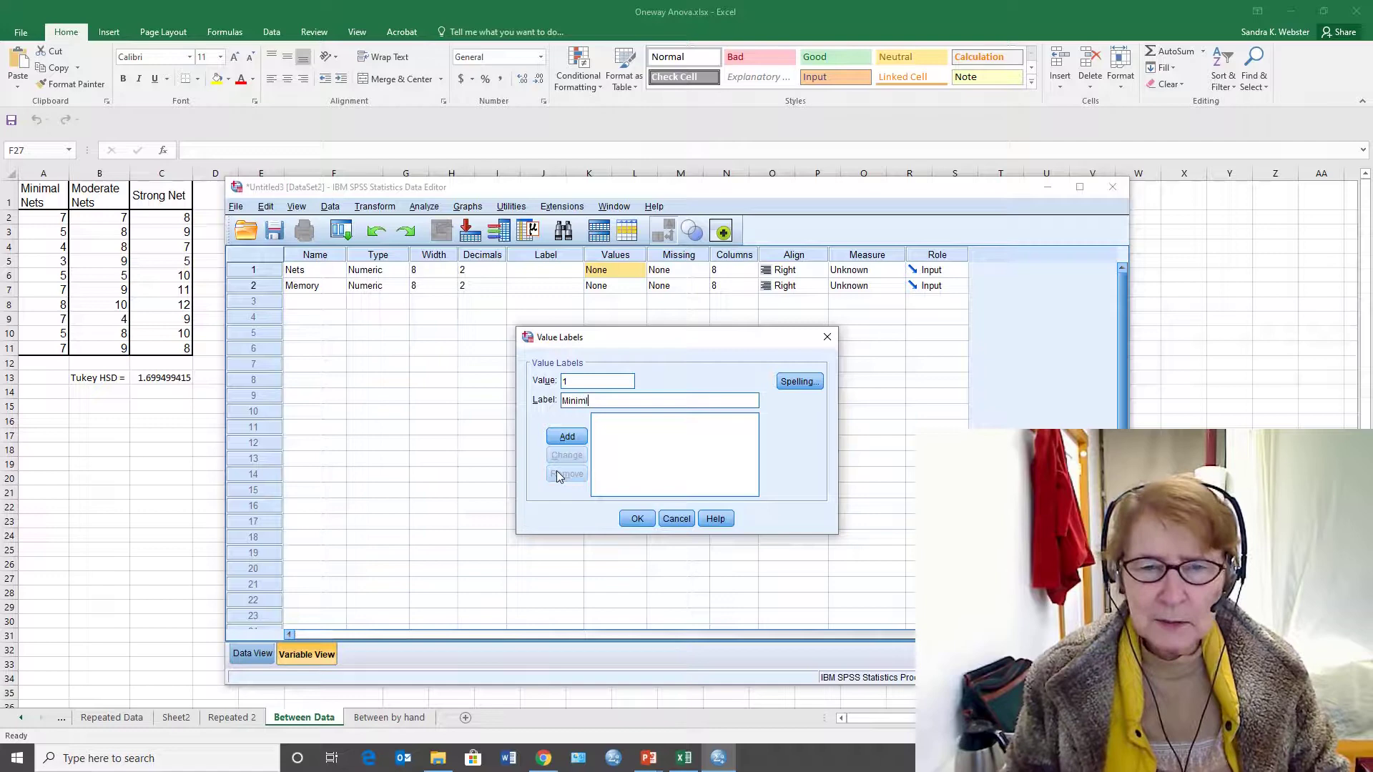
{"action": "type", "text": "l"}
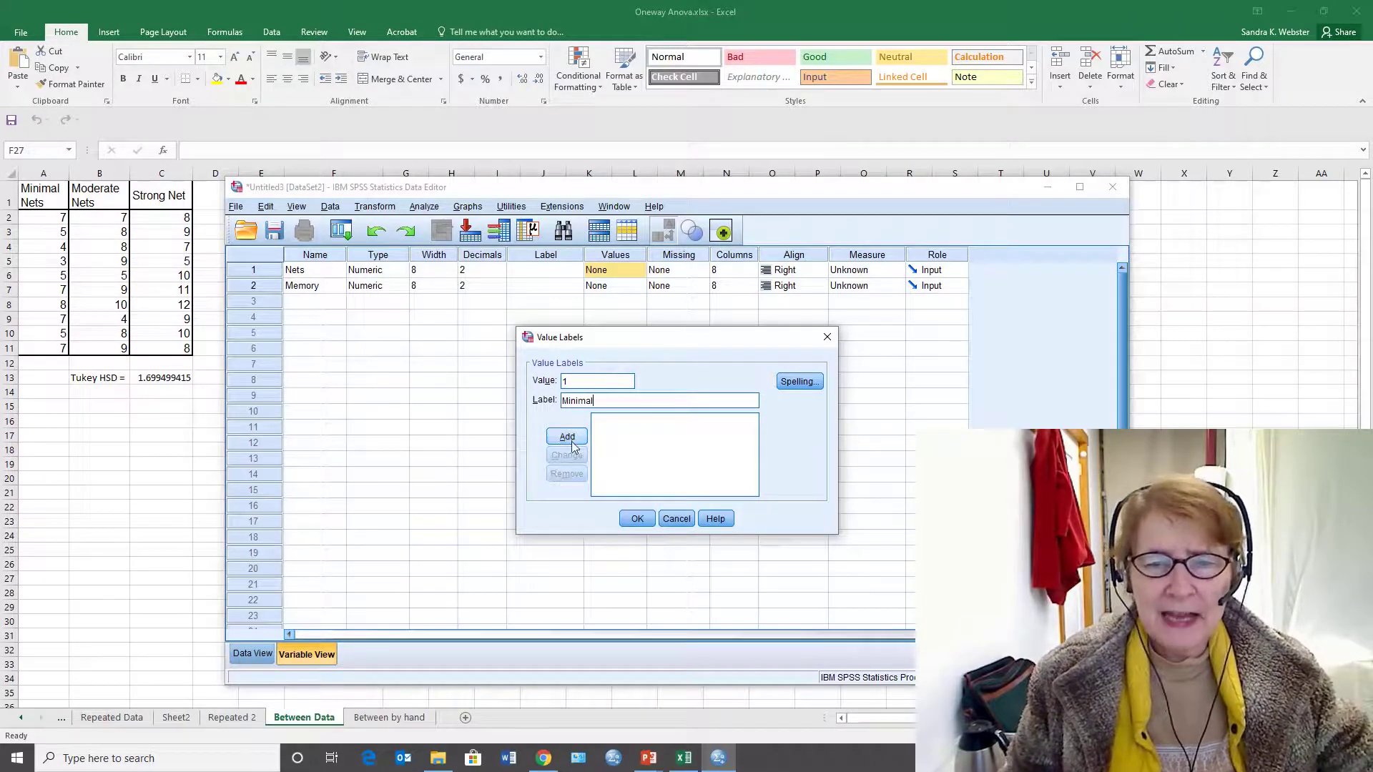
{"action": "left_click", "coordinate": [569, 438]}
{"action": "type", "text": "2"}
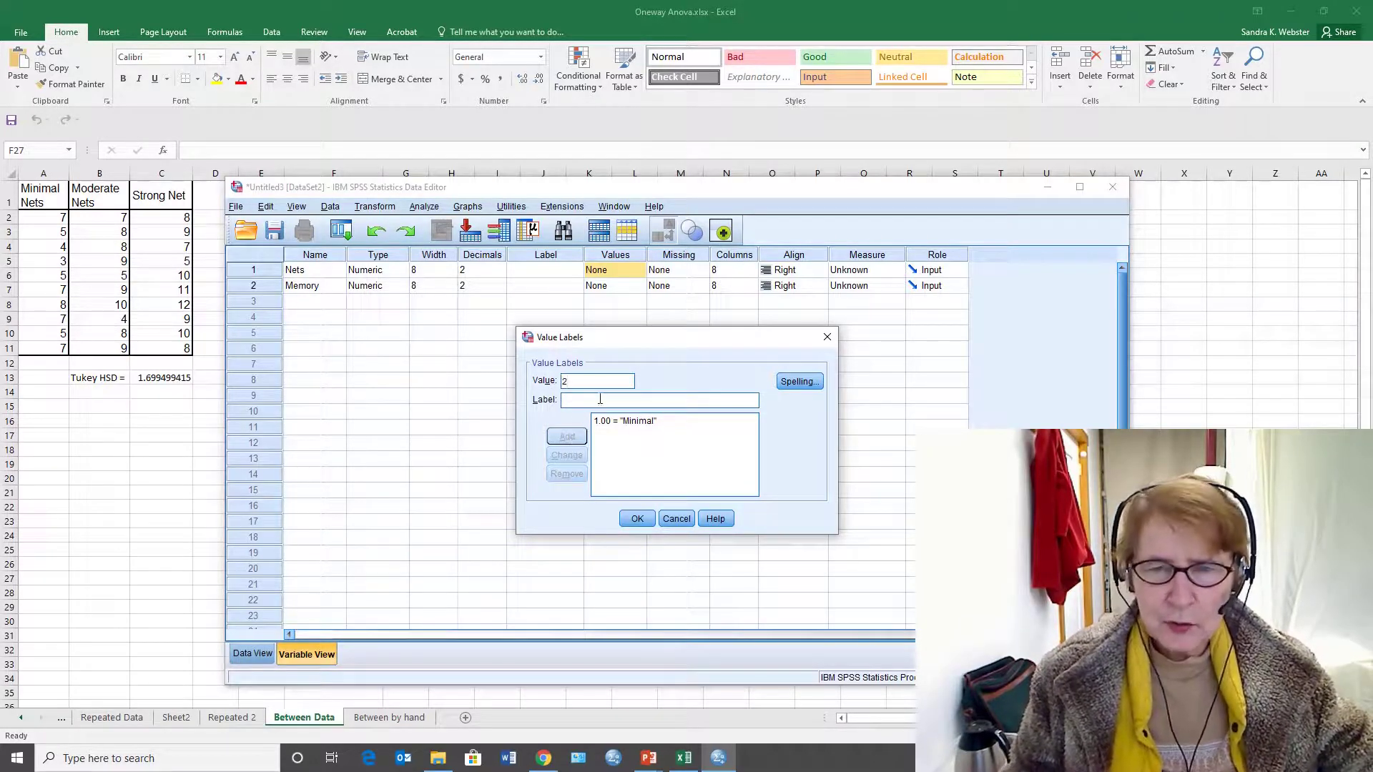
{"action": "left_click", "coordinate": [598, 401]}
{"action": "type", "text": "Mod"}
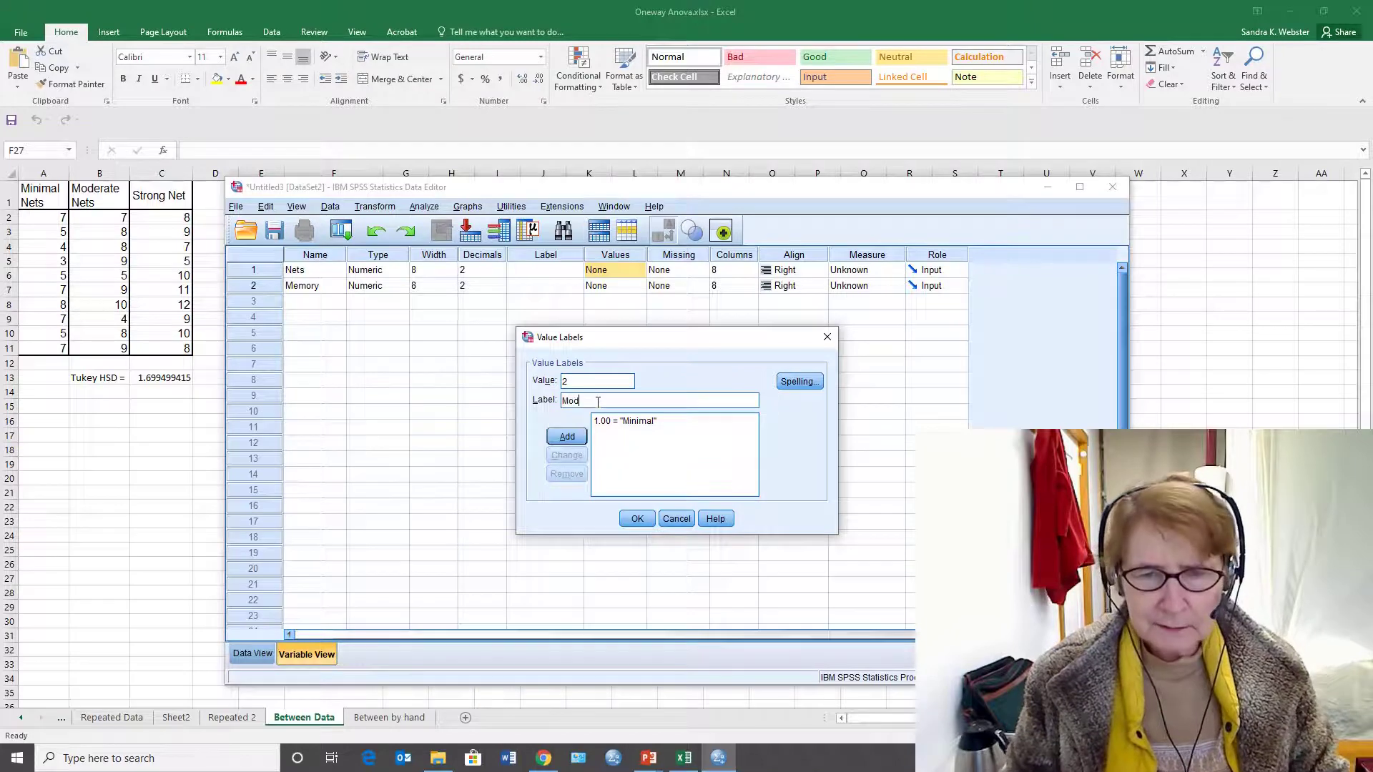
{"action": "type", "text": "erate"}
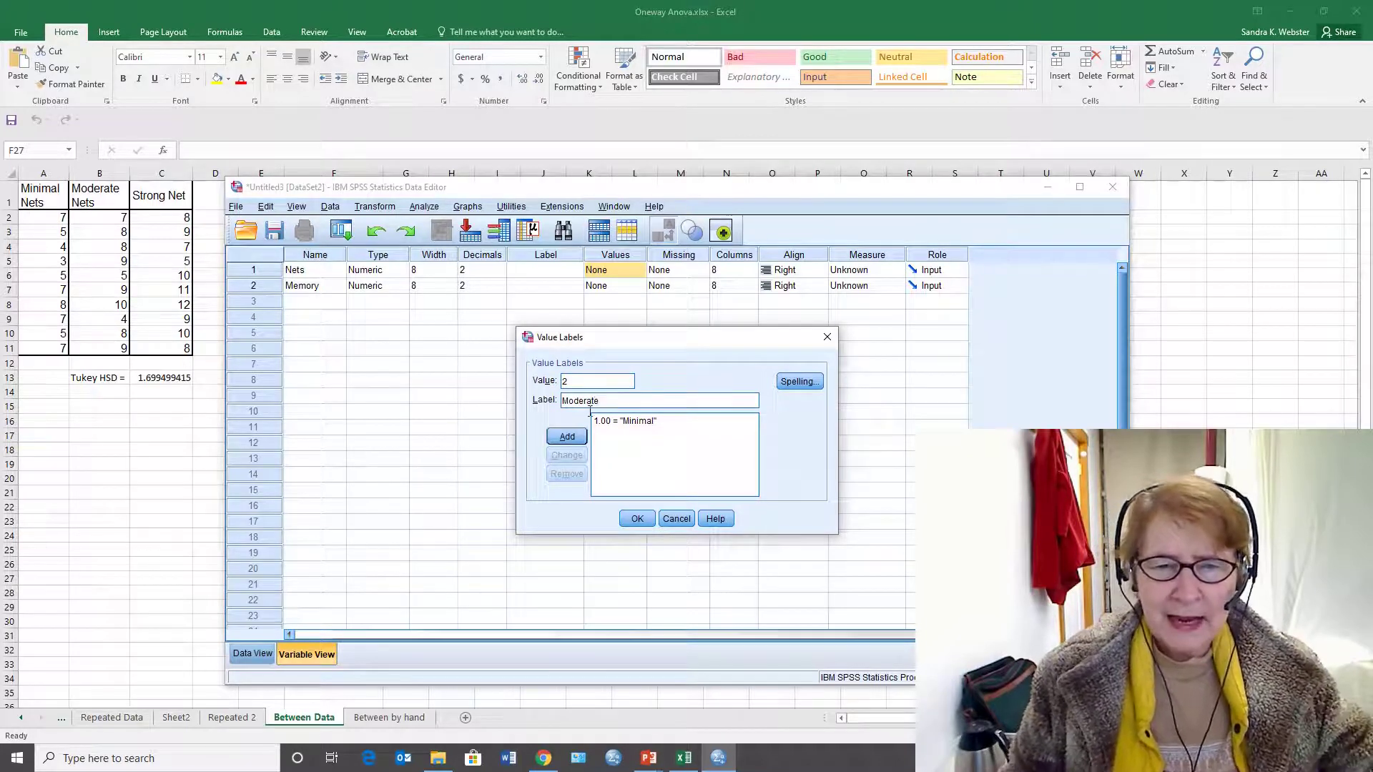
{"action": "left_click", "coordinate": [567, 436]}
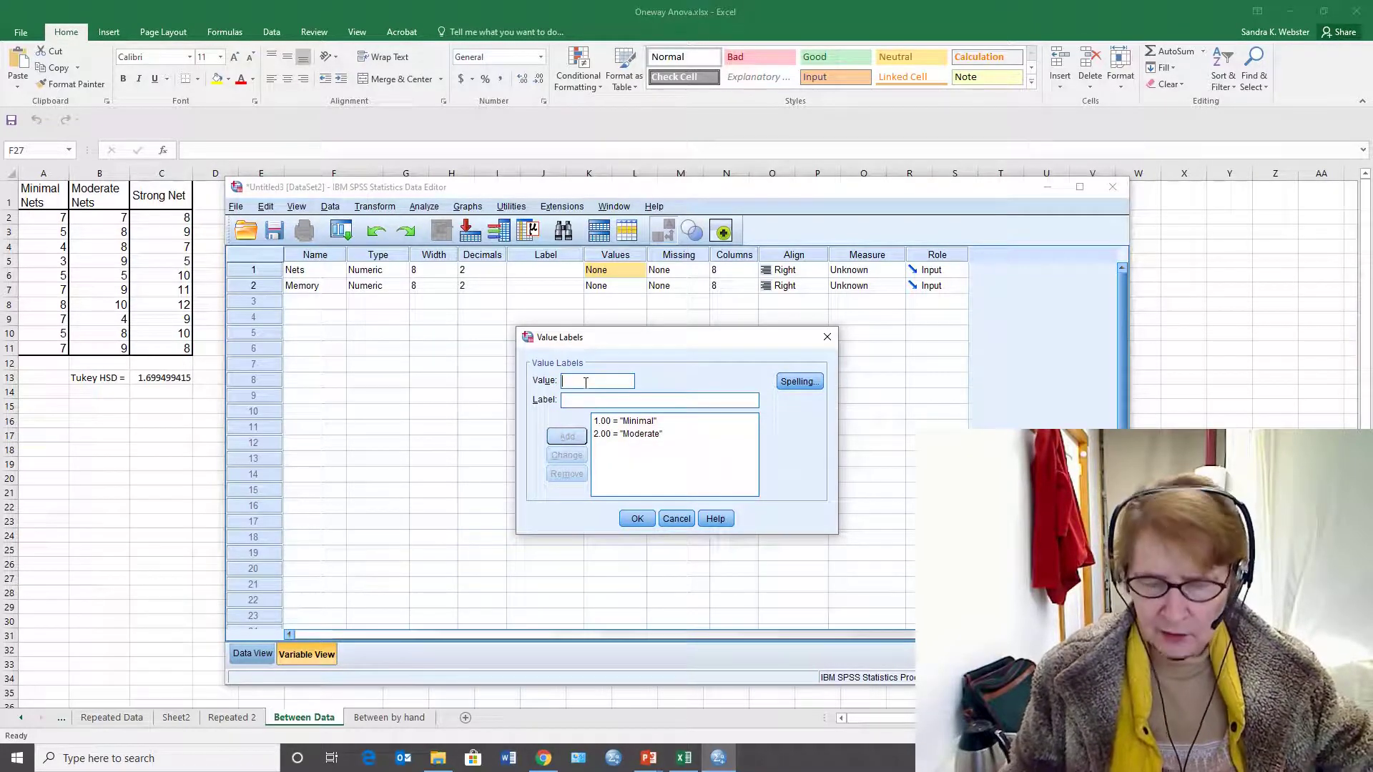
- Add the label 3 = Strong and confirm the Nets value labels
{"action": "type", "text": "3"}
{"action": "left_click", "coordinate": [574, 401]}
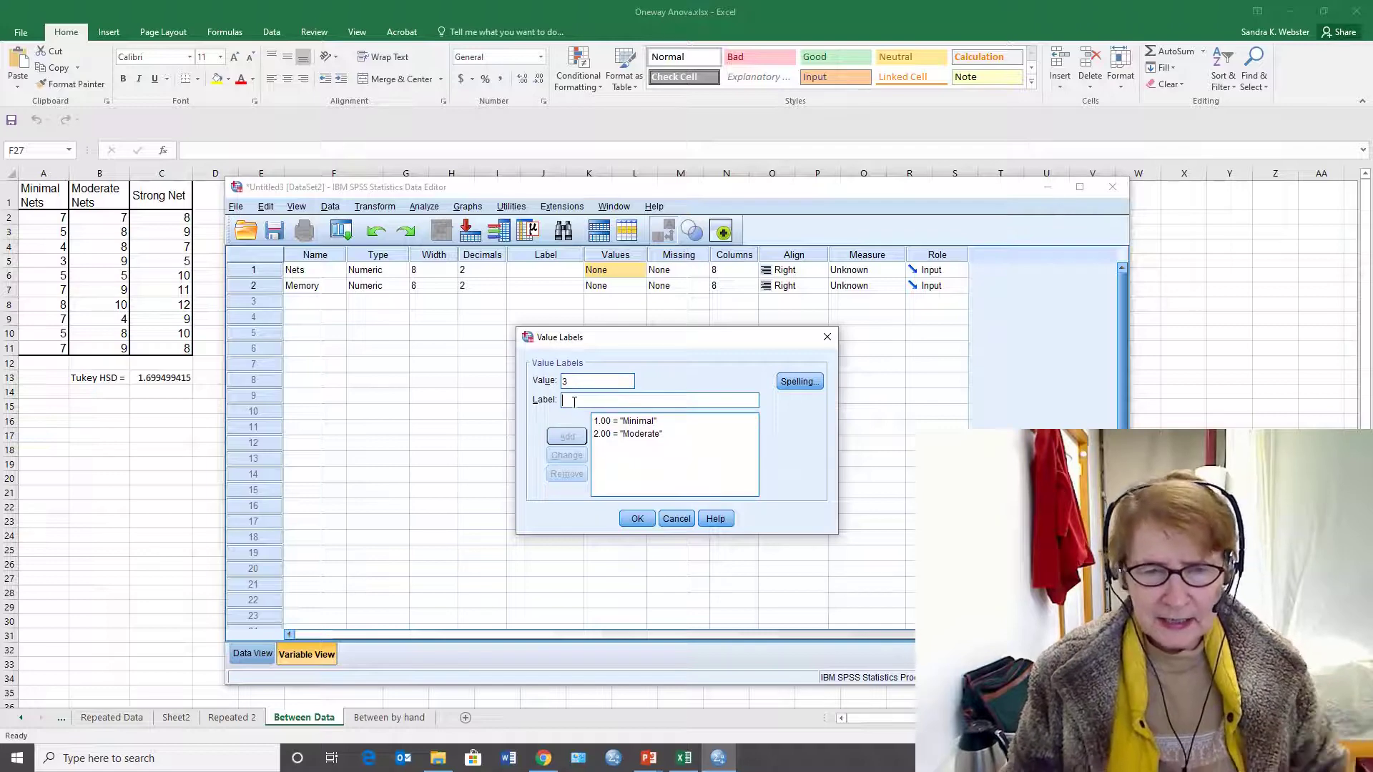
{"action": "type", "text": "STro"}
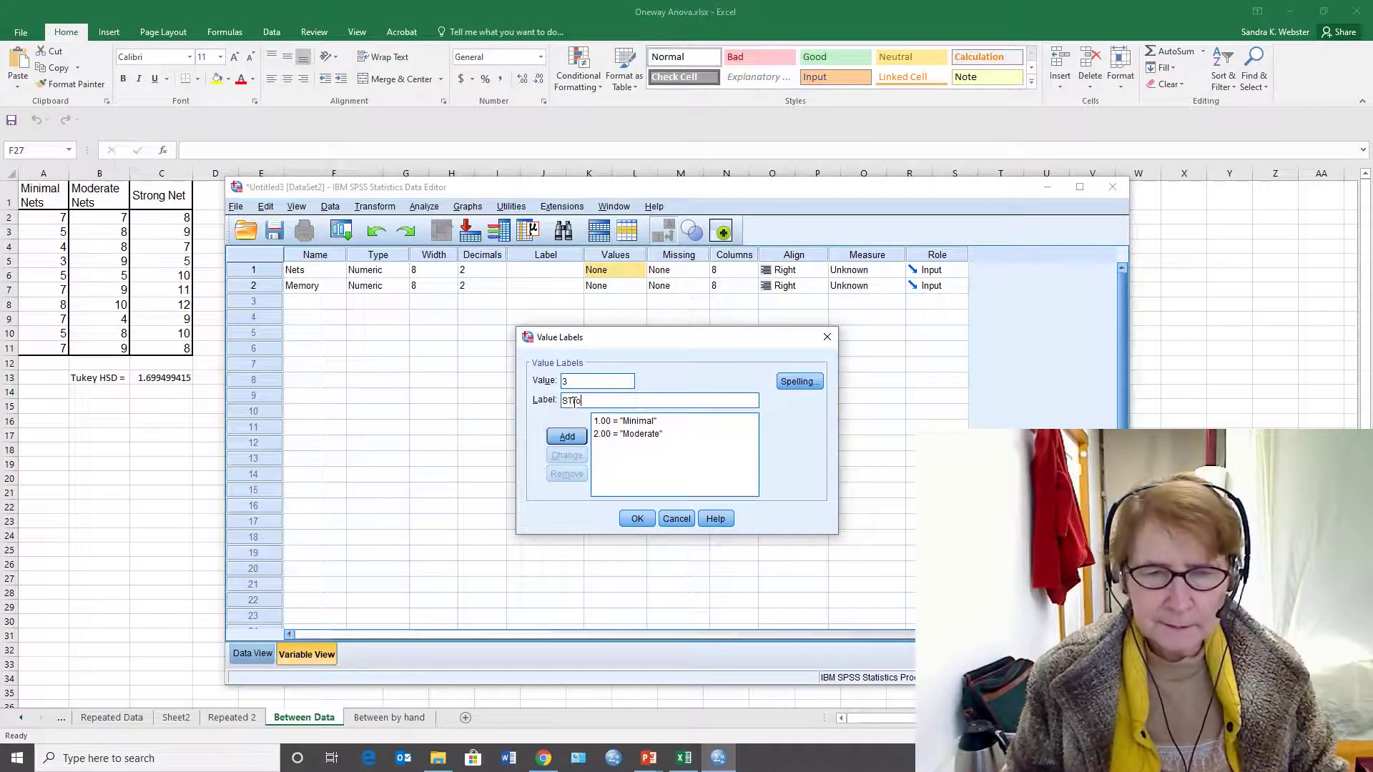
{"action": "type", "text": "ng"}
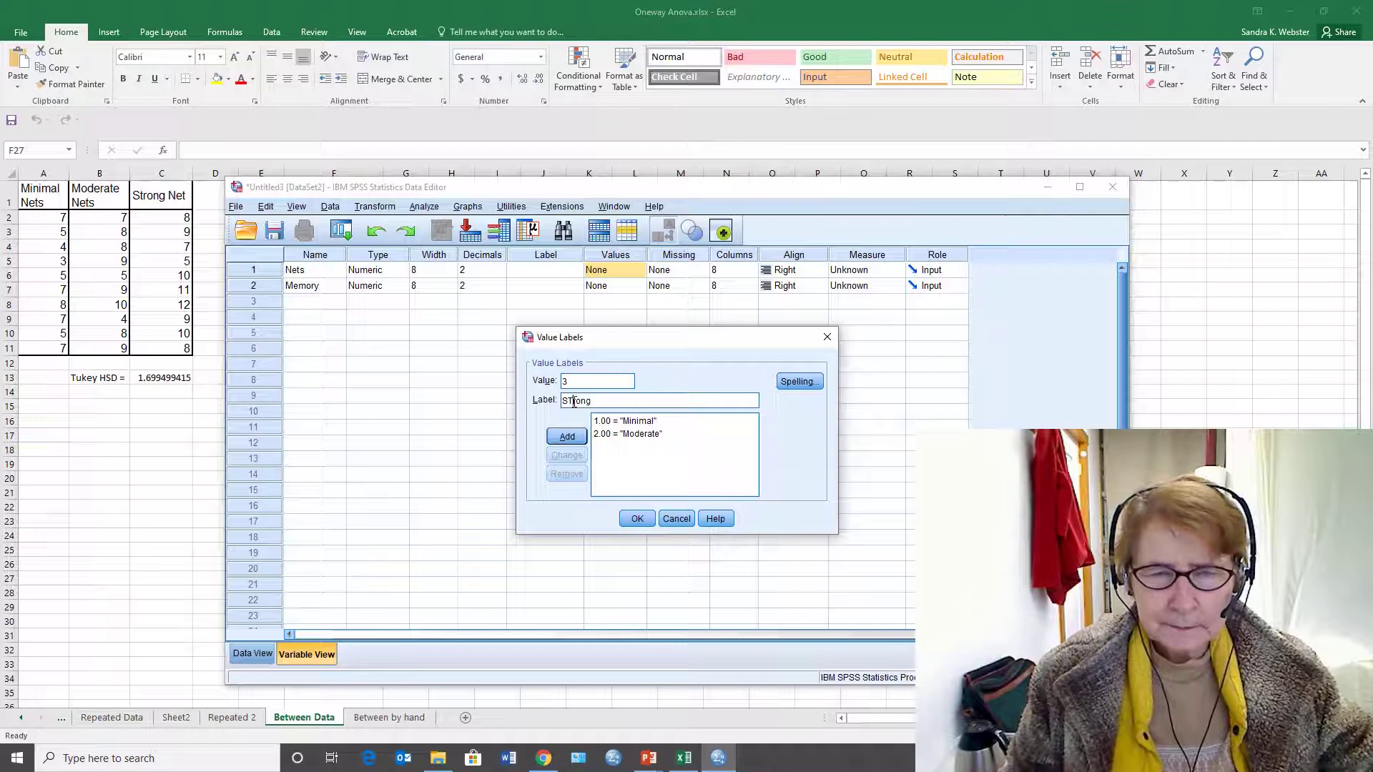
{"action": "key", "text": "BackSpace"}
{"action": "type", "text": "t"}
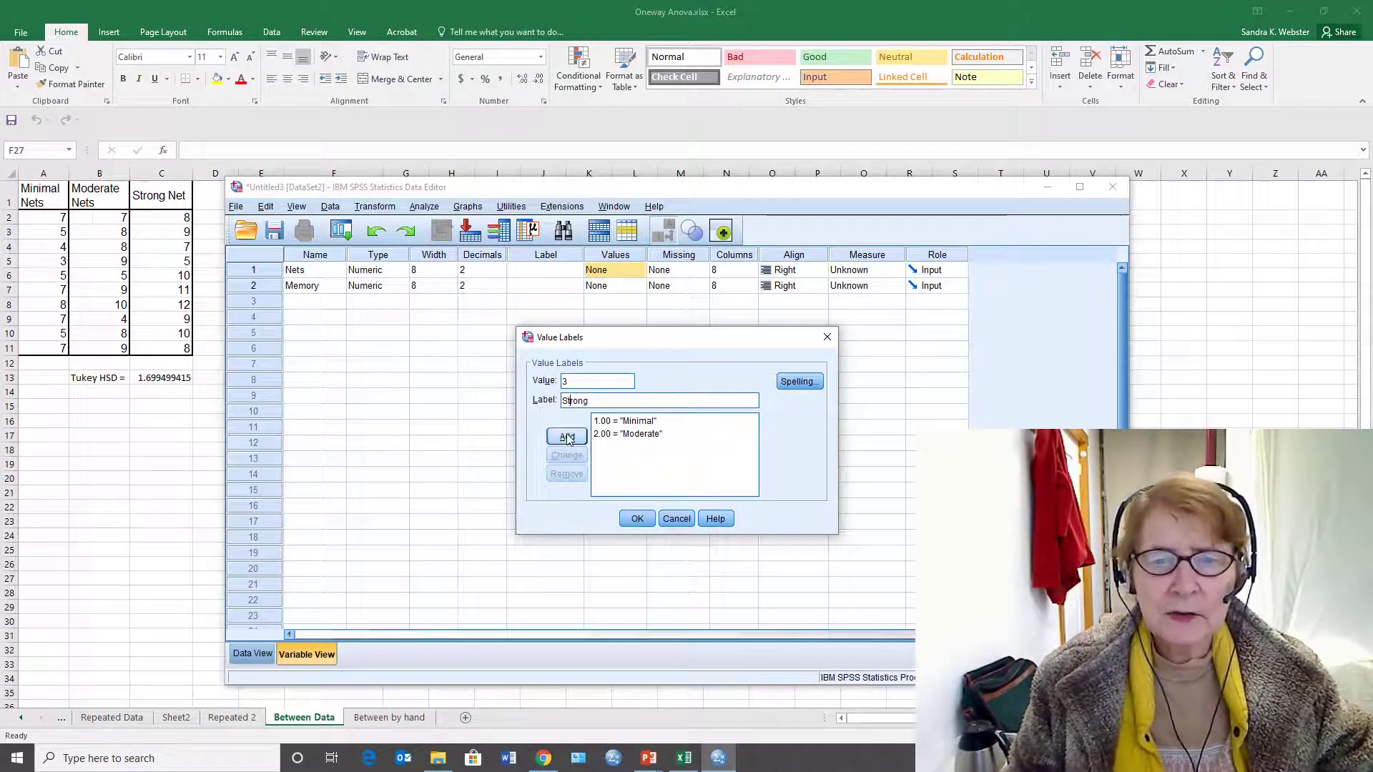
{"action": "left_click", "coordinate": [566, 439]}
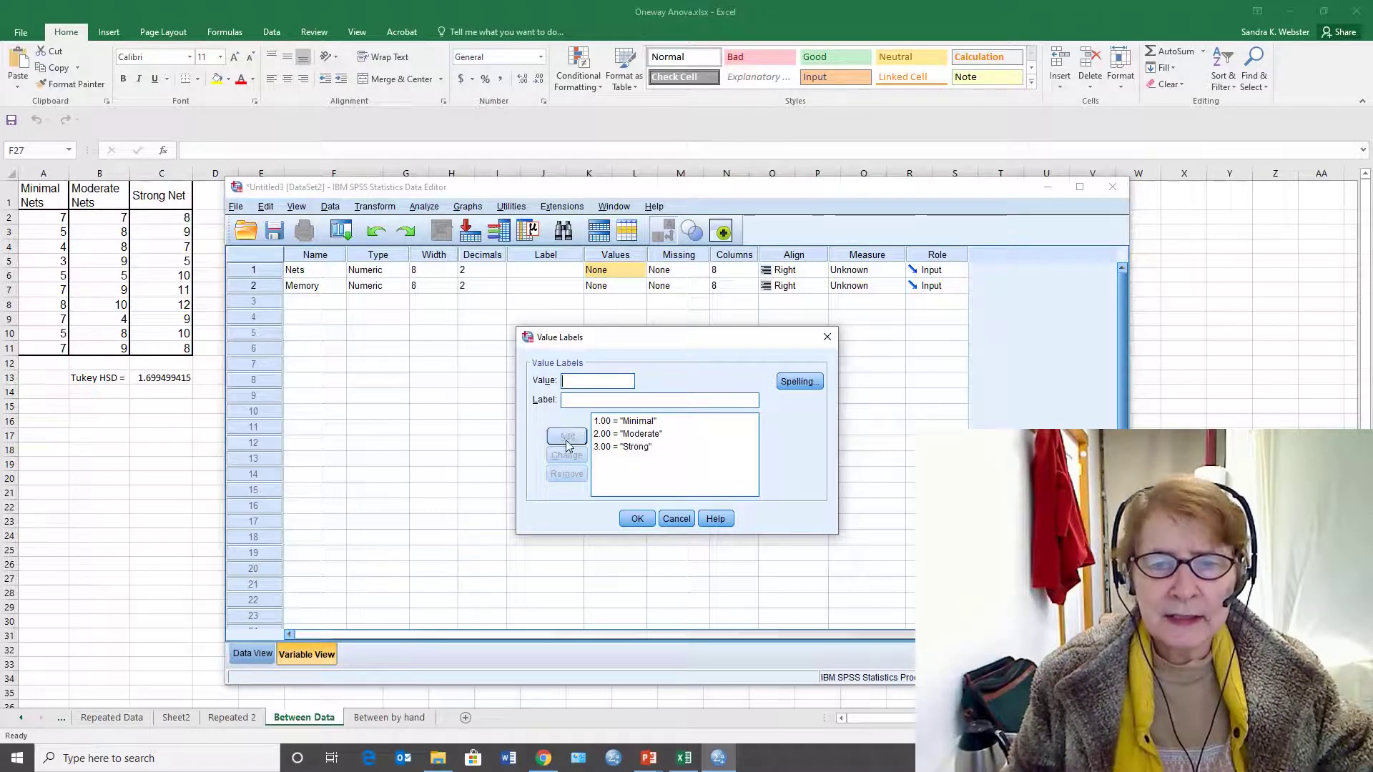
{"action": "left_click", "coordinate": [637, 520]}
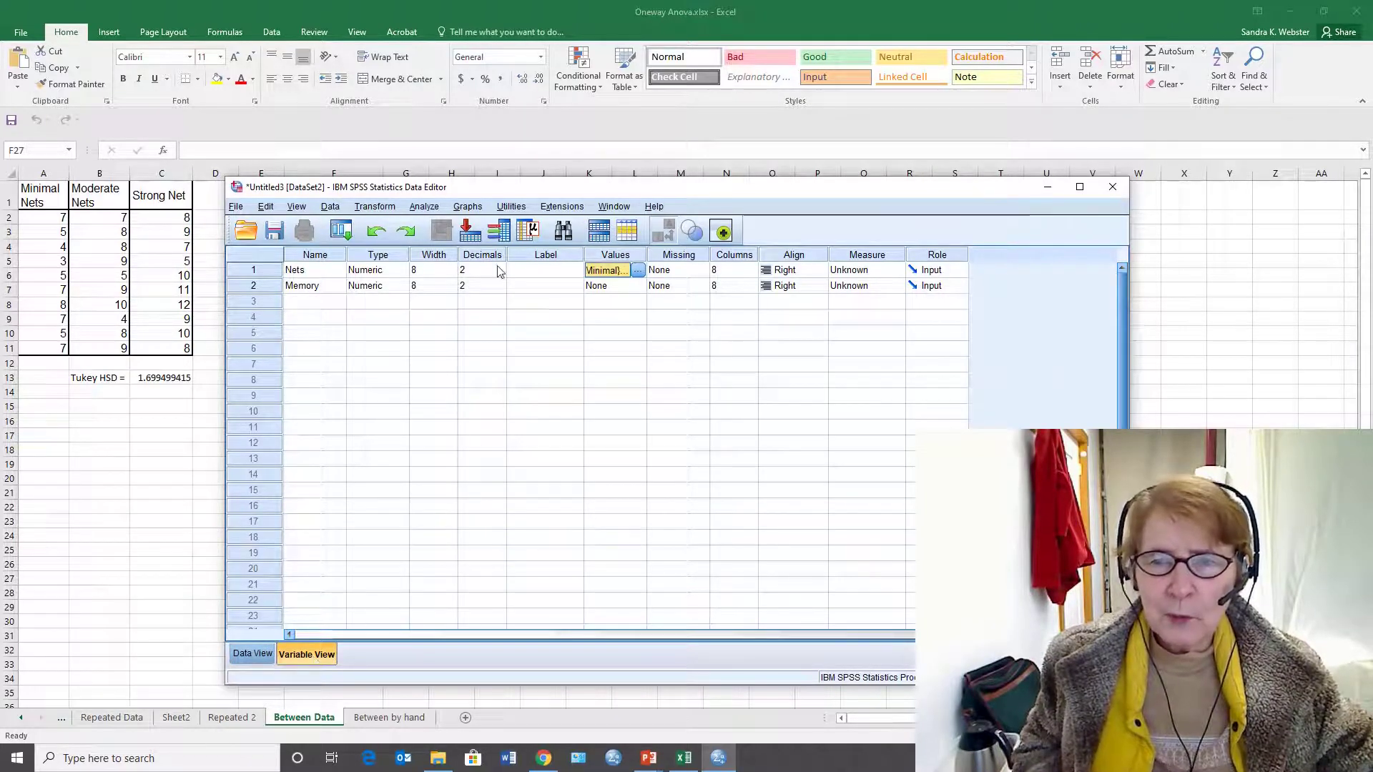
- Paste the Minimal Nets scores from Excel A2:A11 into Memory rows 1–10
{"action": "left_click", "coordinate": [250, 655]}
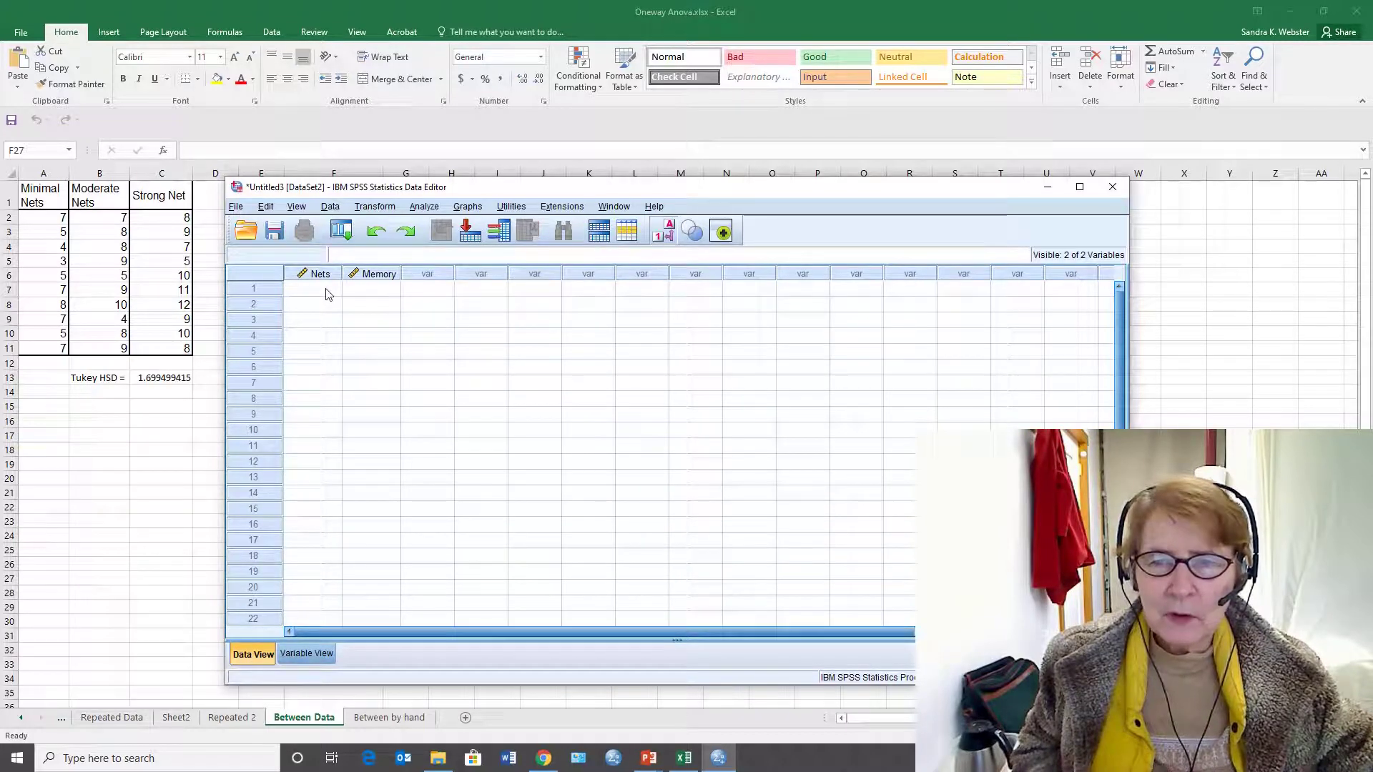
{"action": "key", "text": "alt+Tab"}
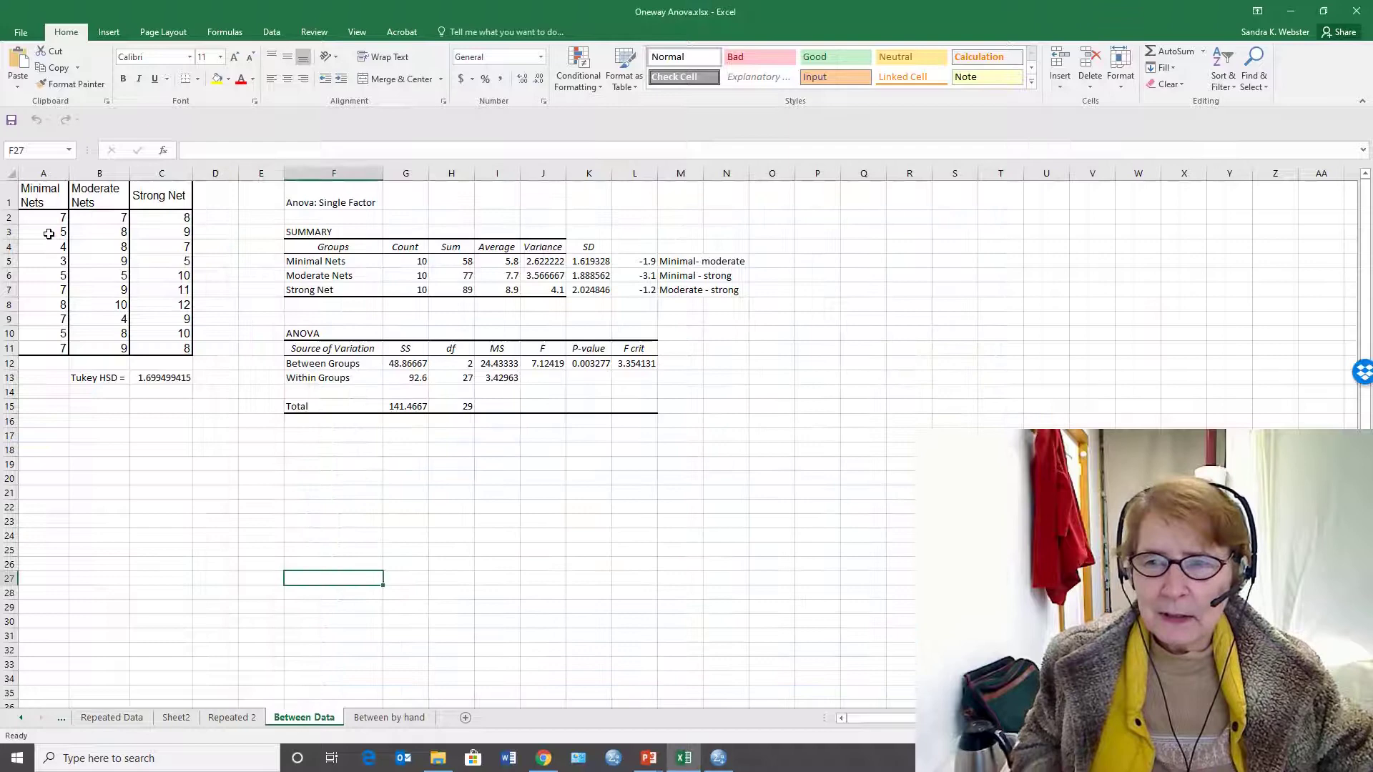
{"action": "left_click_drag", "start_coordinate": [46, 218], "coordinate": [39, 346]}
{"action": "key", "text": "ctrl+c"}
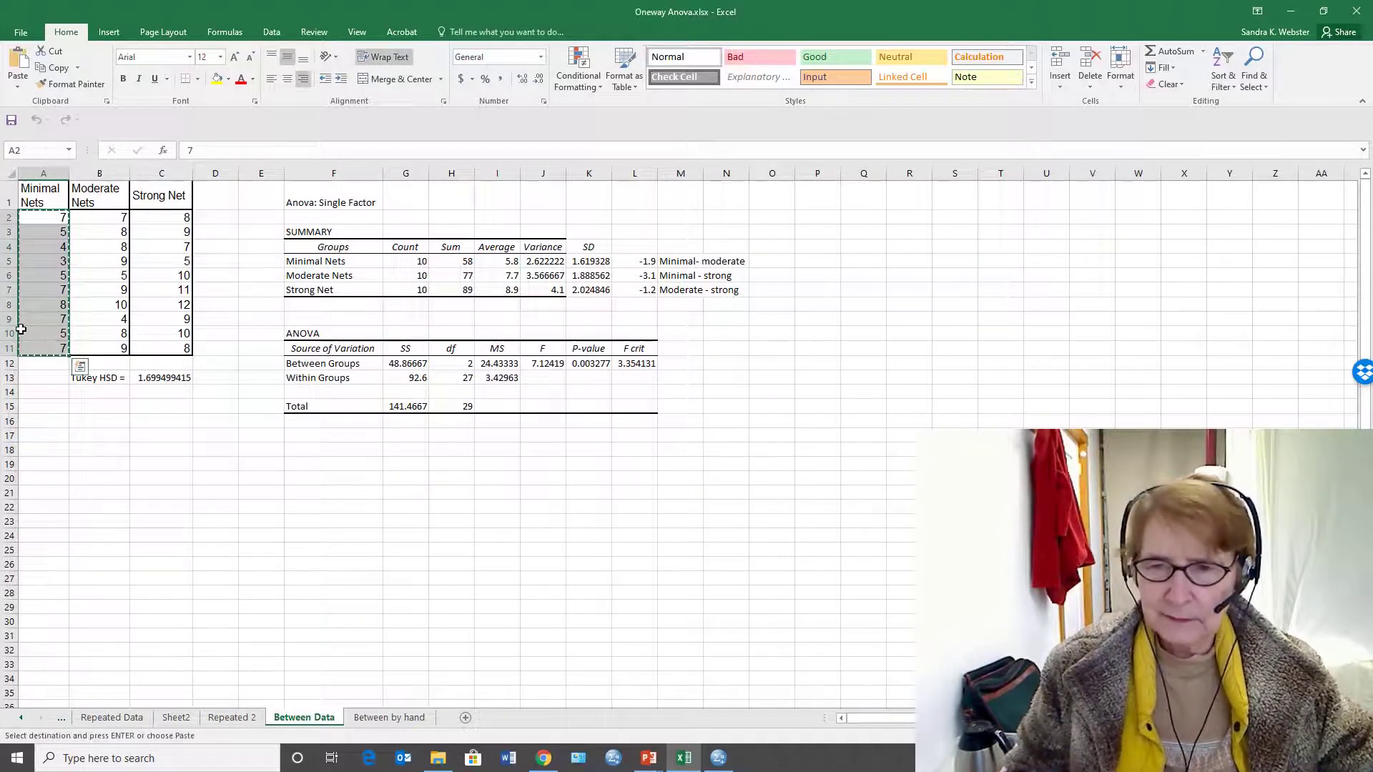
{"action": "key", "text": "alt+Tab"}
{"action": "left_click", "coordinate": [365, 289]}
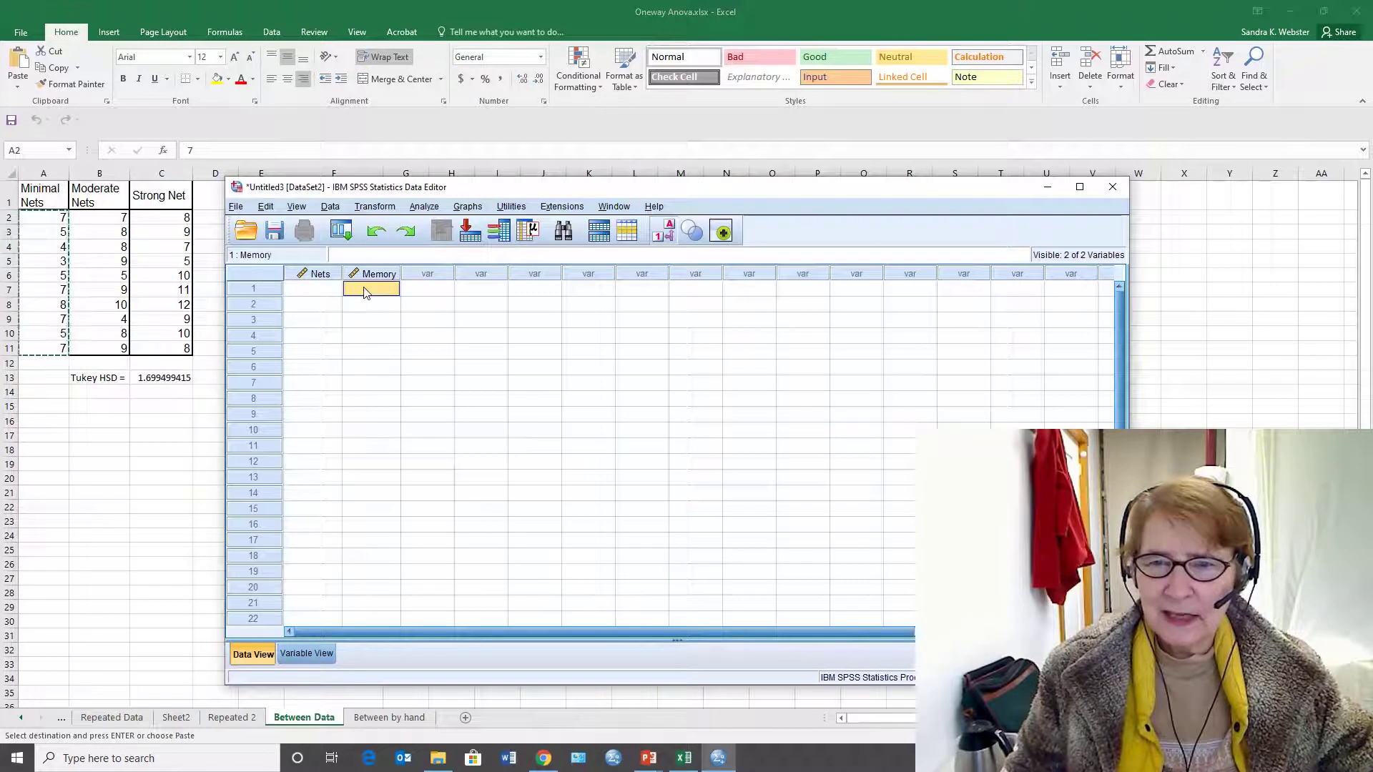
{"action": "key", "text": "ctrl+v"}
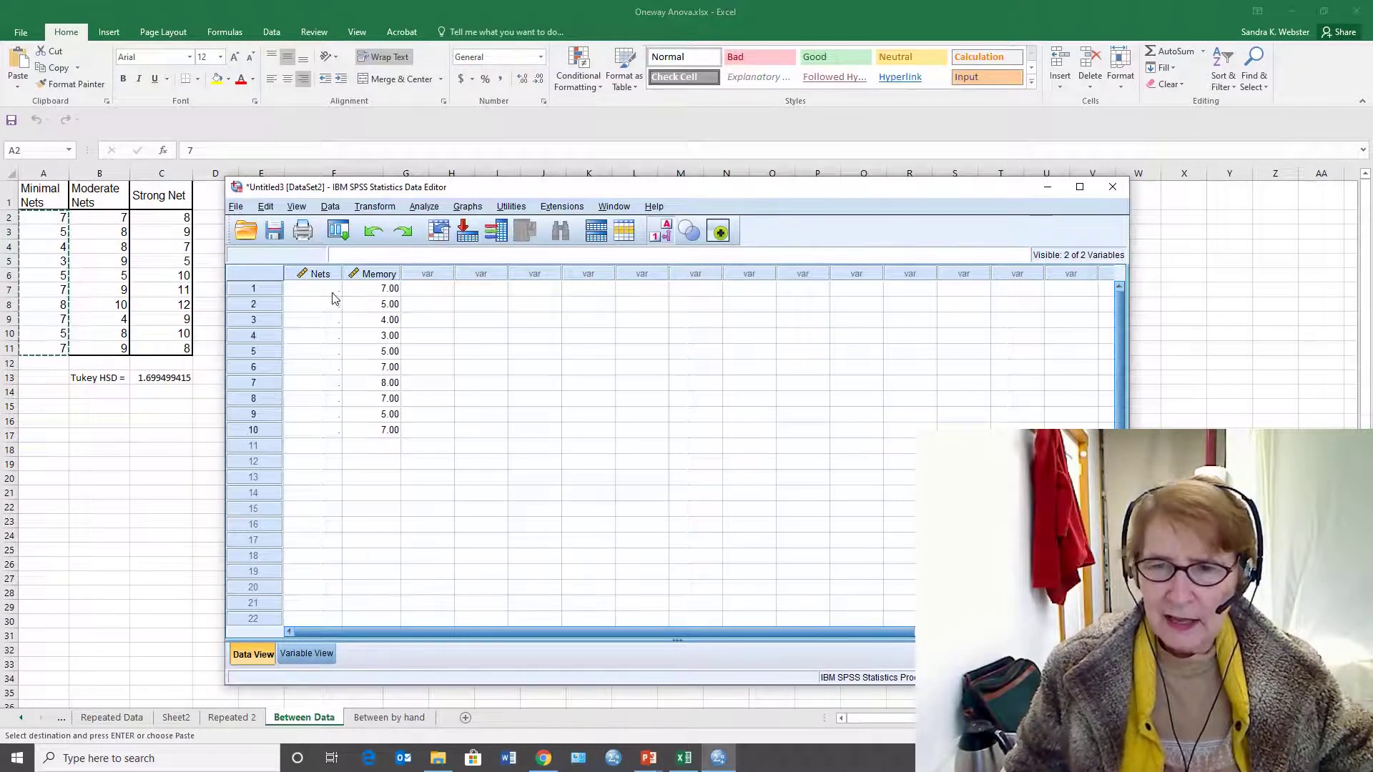
- Code Nets row 1 as 1 (Minimal) and copy it into rows 2–10
{"action": "left_click", "coordinate": [331, 292]}
{"action": "type", "text": "1"}
{"action": "key", "text": "Return"}
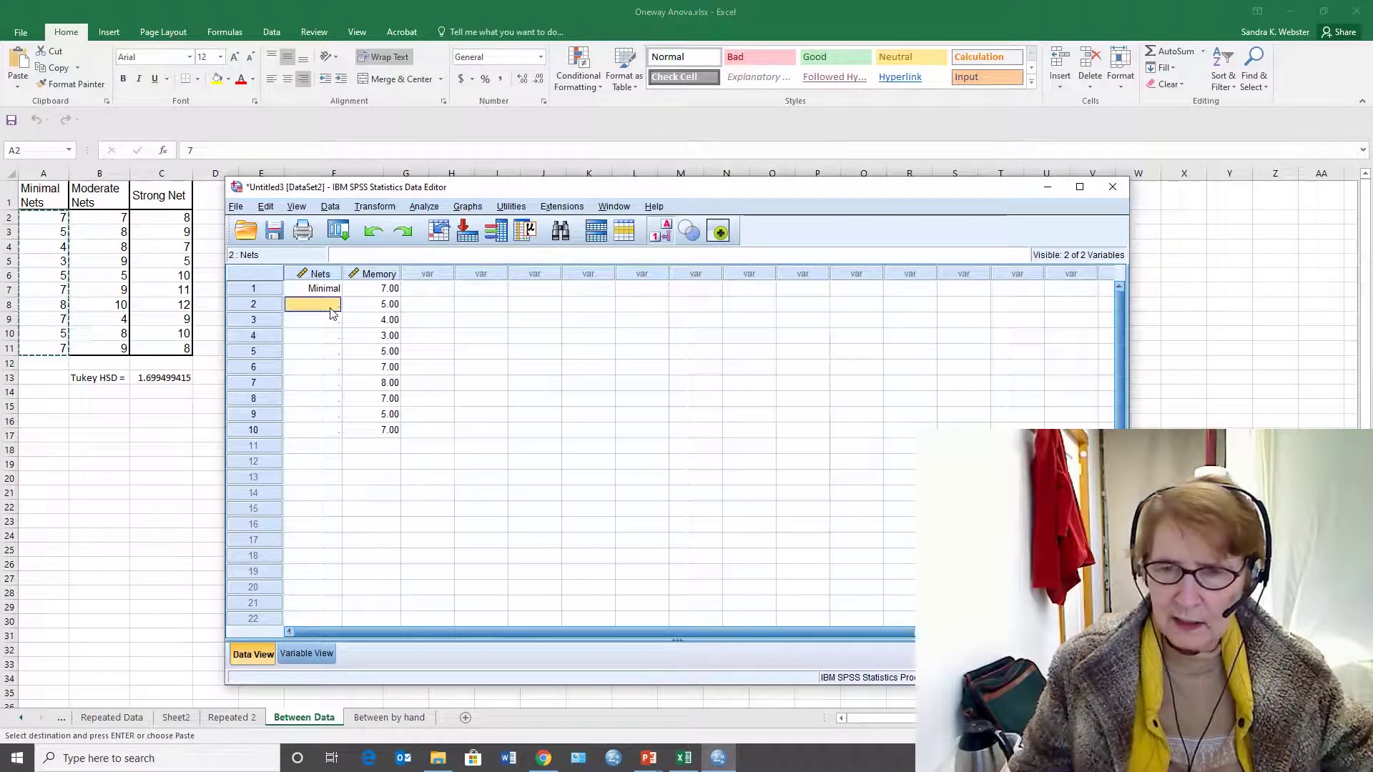
{"action": "left_click", "coordinate": [331, 292]}
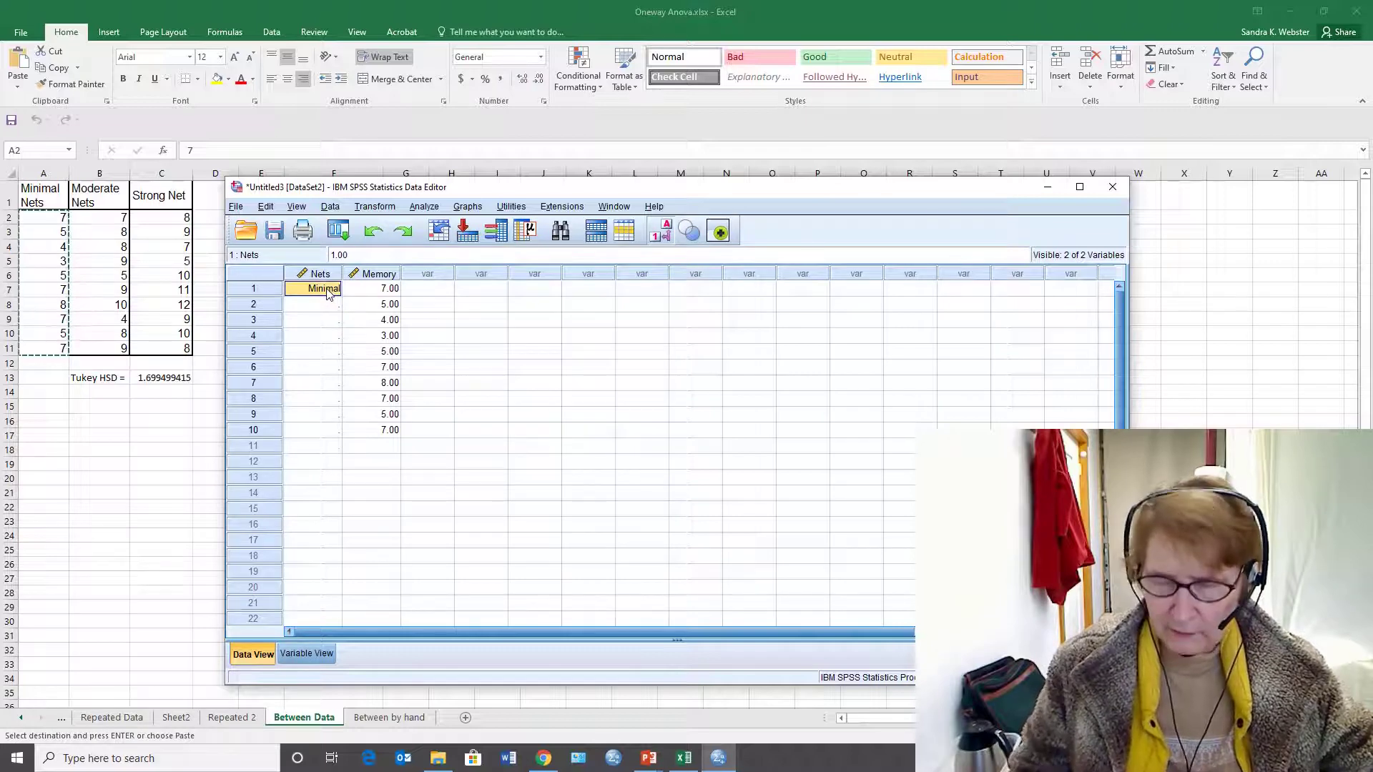
{"action": "key", "text": "ctrl+c"}
{"action": "left_click_drag", "start_coordinate": [315, 305], "coordinate": [331, 430]}
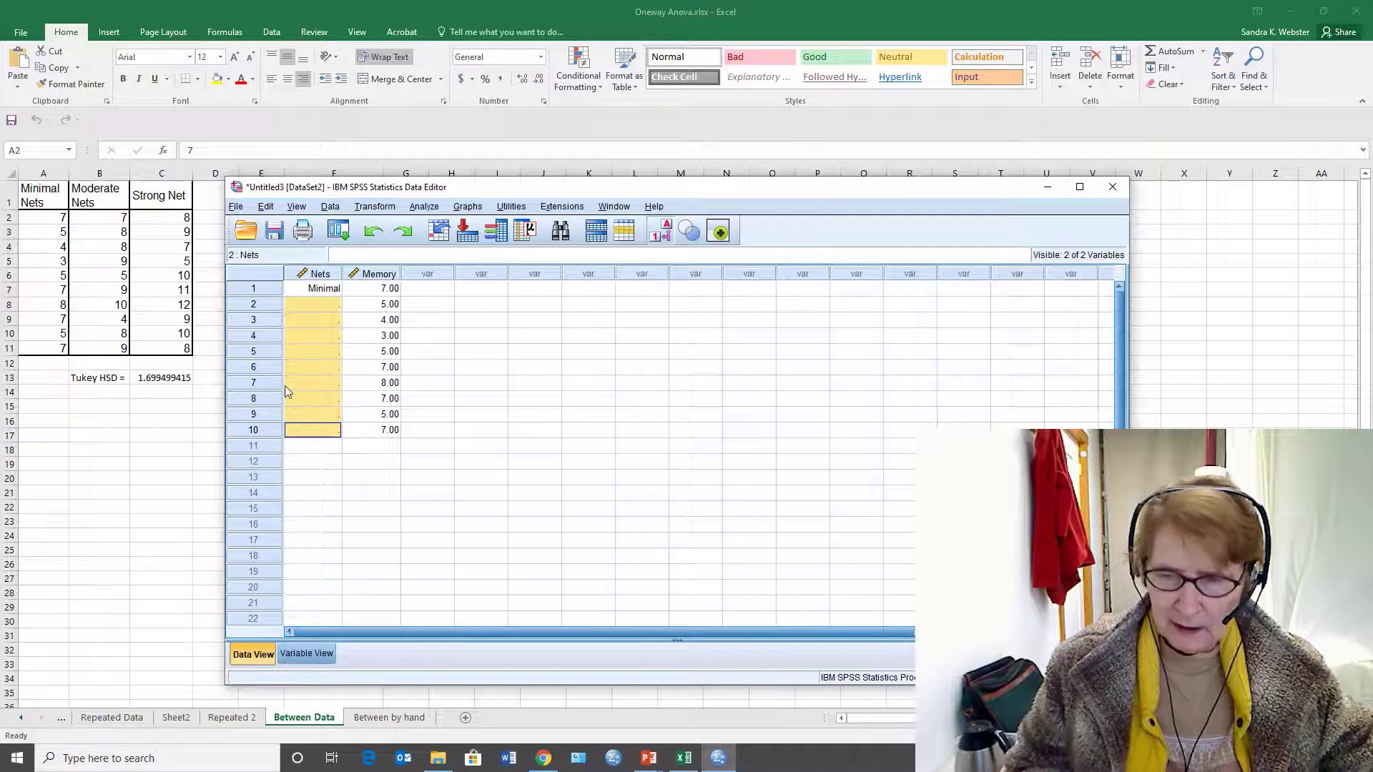
{"action": "key", "text": "ctrl+v"}
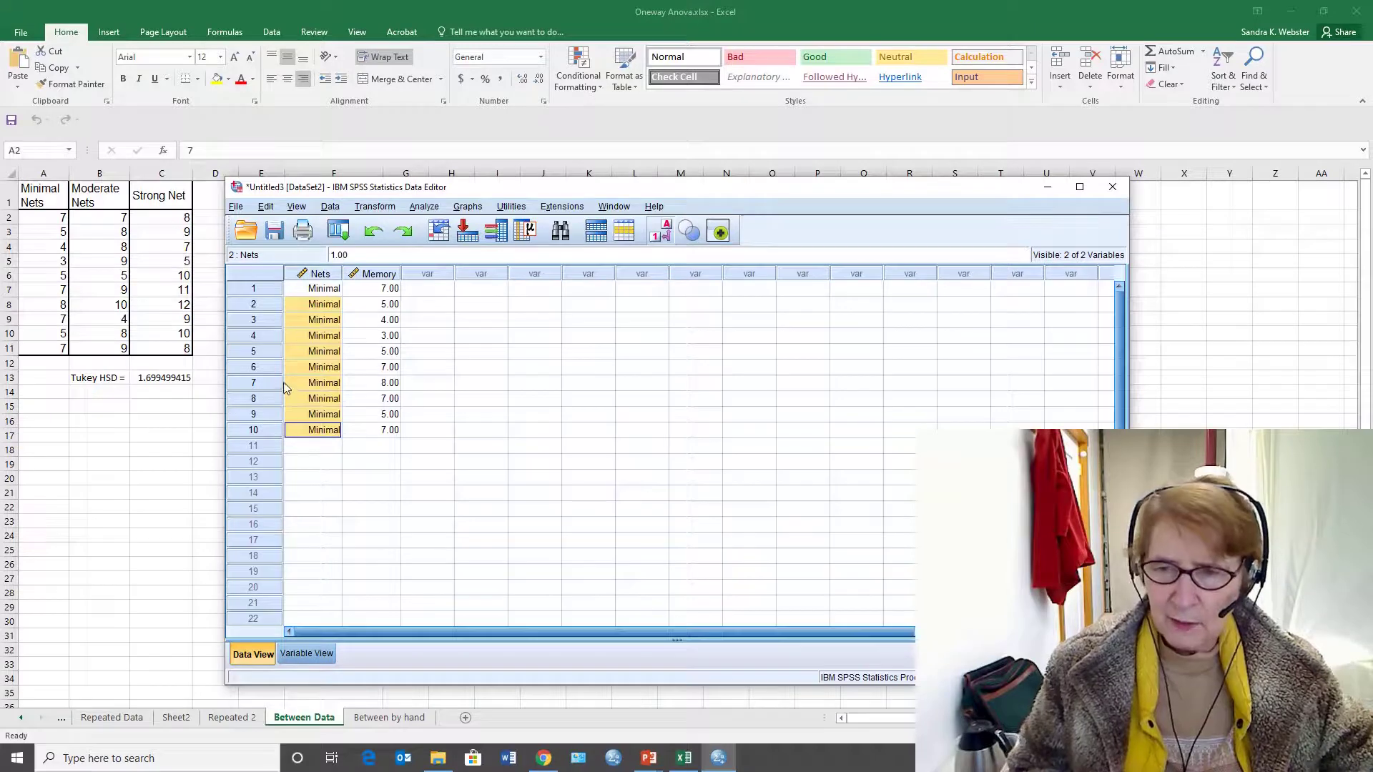
{"action": "left_click", "coordinate": [388, 447]}
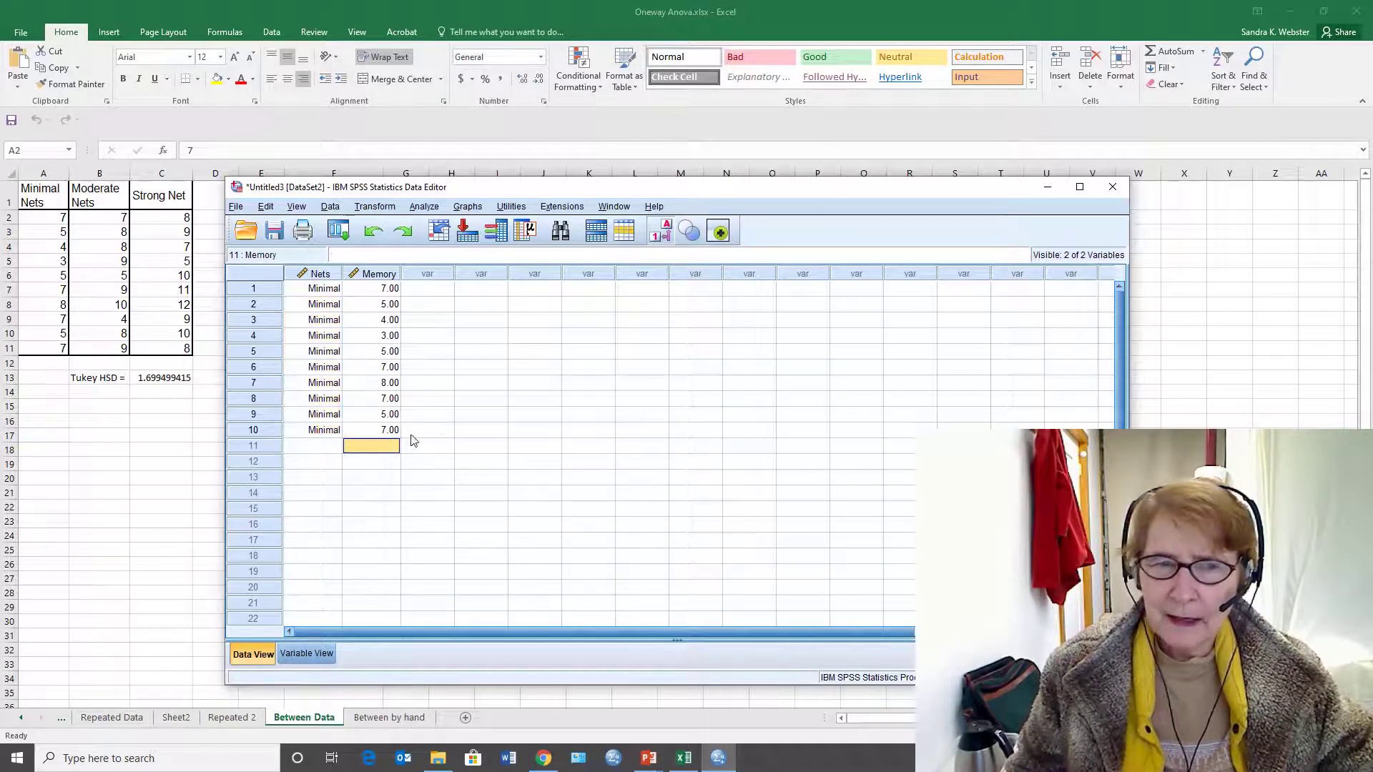
- Place SPSS beside Excel and paste the Moderate scores B2:B11 into Memory rows 11–20
{"action": "left_click", "coordinate": [1324, 11]}
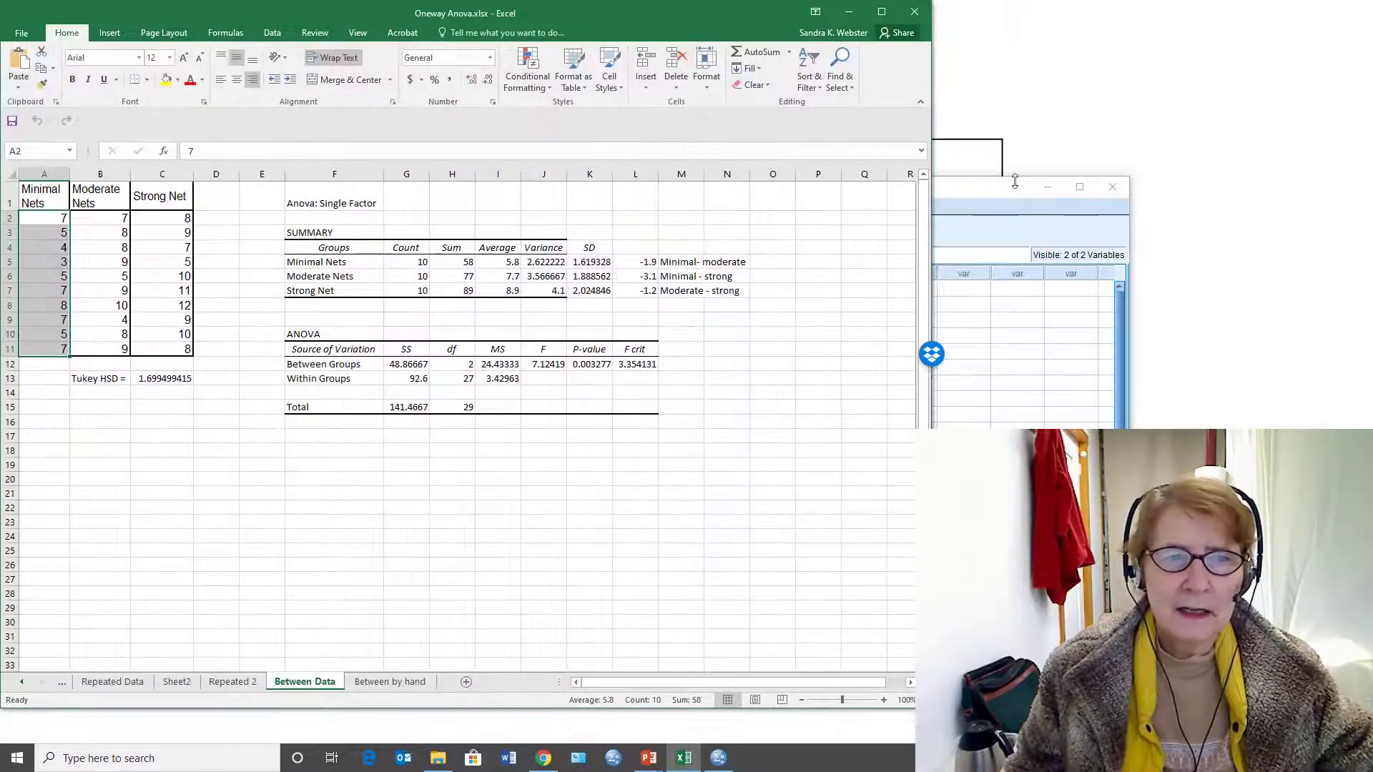
{"action": "left_click", "coordinate": [988, 191]}
{"action": "left_click_drag", "start_coordinate": [988, 191], "coordinate": [1164, 186]}
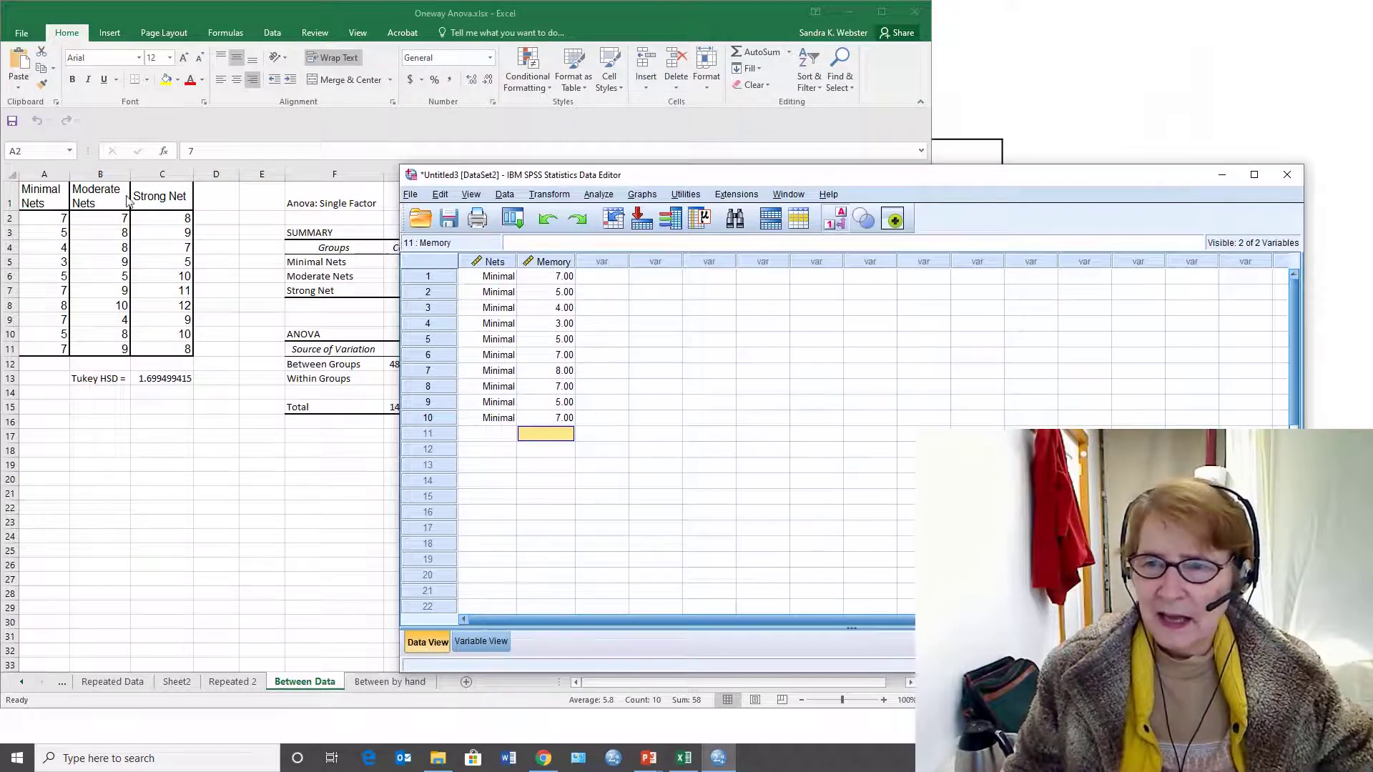
{"action": "left_click", "coordinate": [100, 222]}
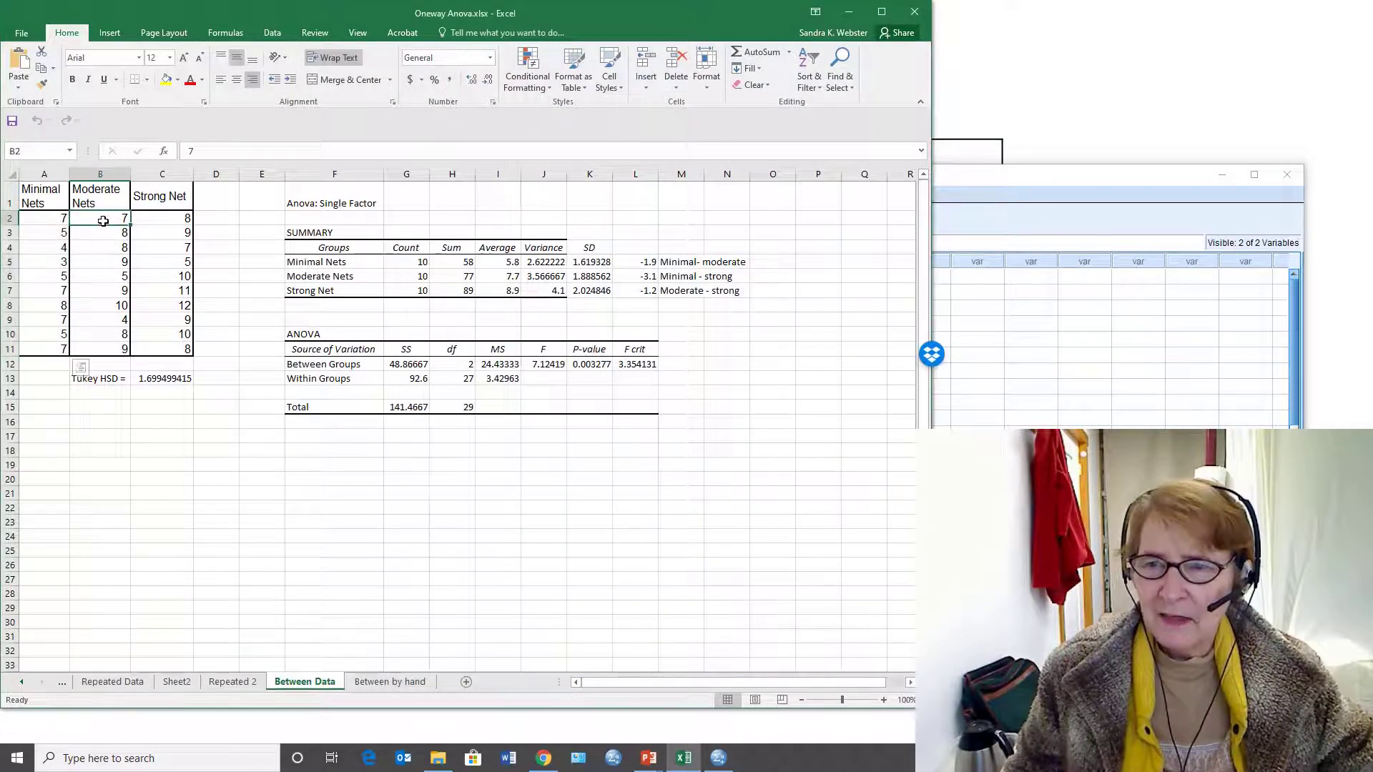
{"action": "left_click_drag", "start_coordinate": [103, 221], "coordinate": [102, 336]}
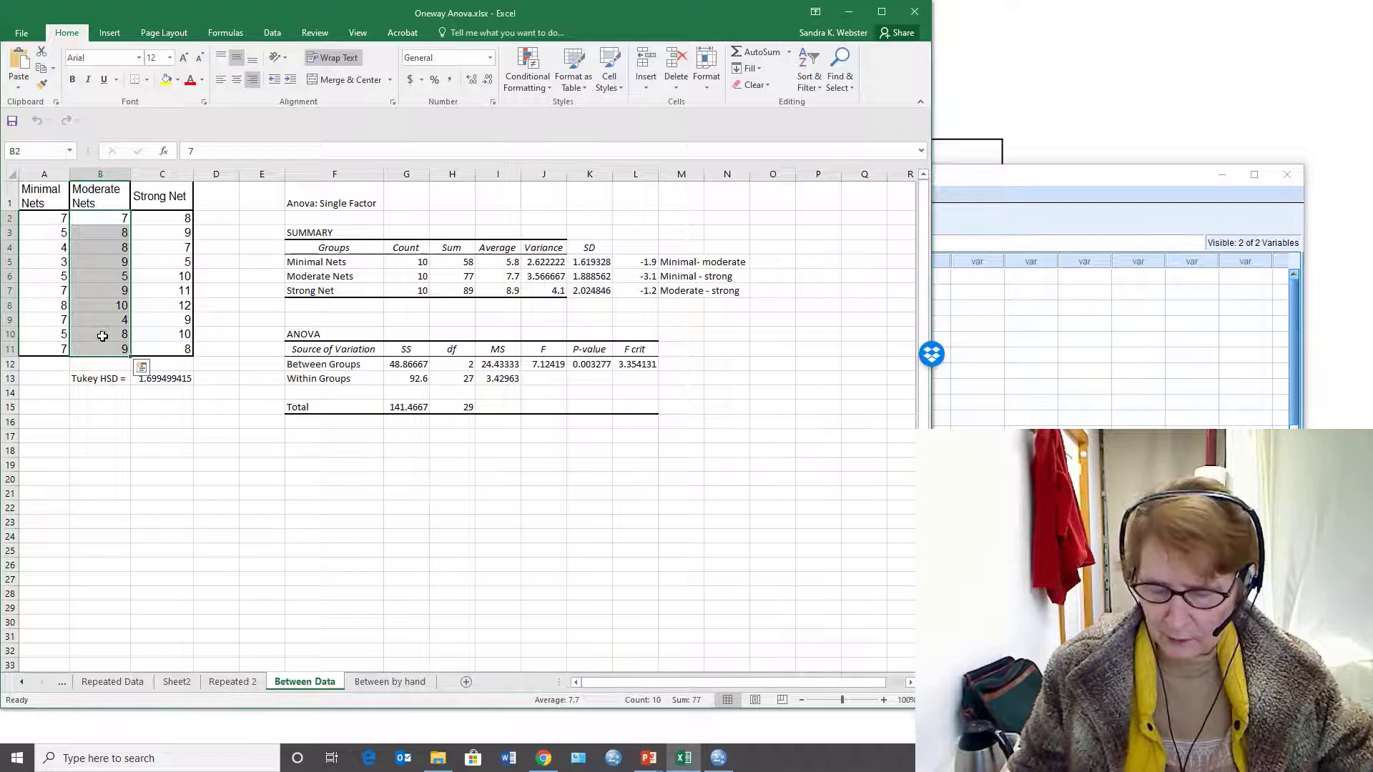
{"action": "key", "text": "ctrl+c"}
{"action": "left_click", "coordinate": [958, 336]}
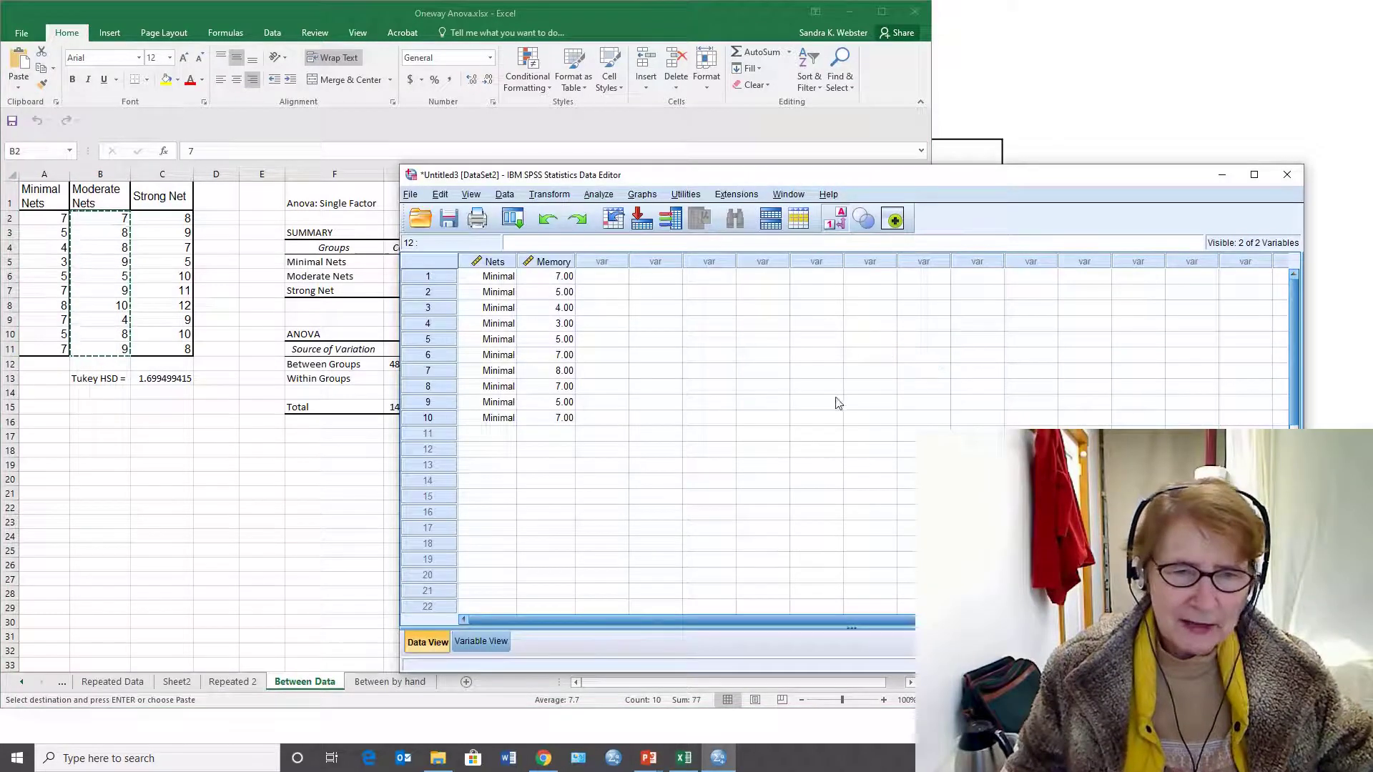
{"action": "left_click", "coordinate": [557, 434]}
{"action": "key", "text": "ctrl+v"}
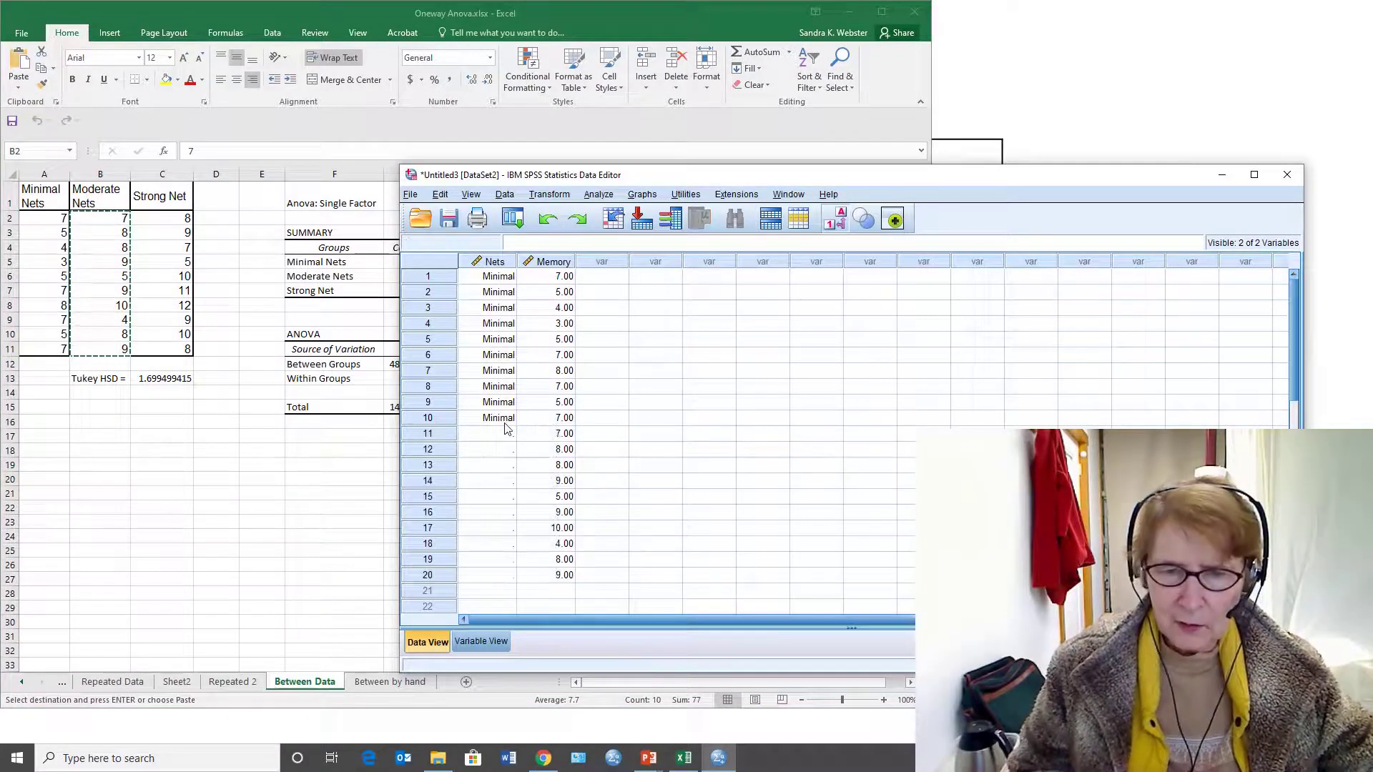
- Code Nets row 11 as 2 (Moderate) and fill rows 12–20 with it
{"action": "left_click", "coordinate": [498, 434]}
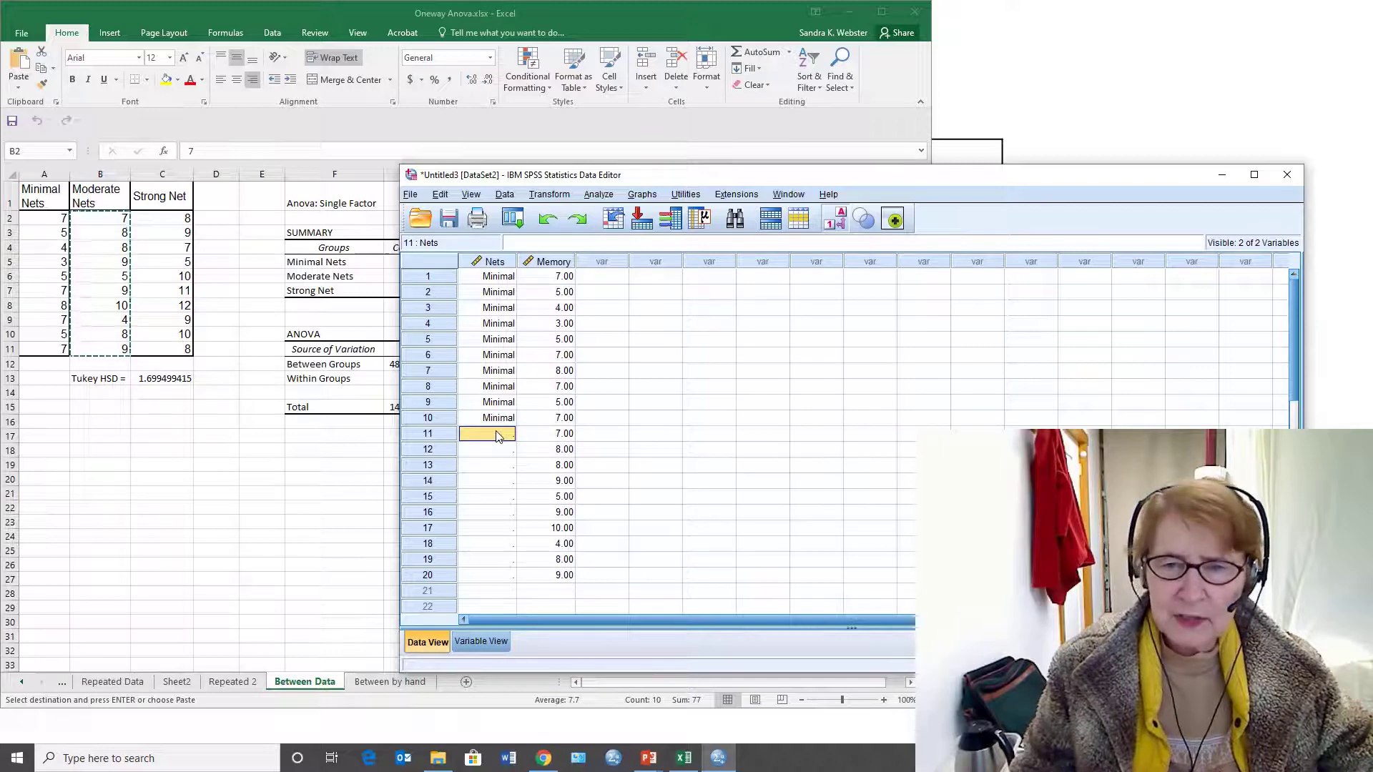
{"action": "type", "text": "2"}
{"action": "key", "text": "Return"}
{"action": "left_click", "coordinate": [508, 438]}
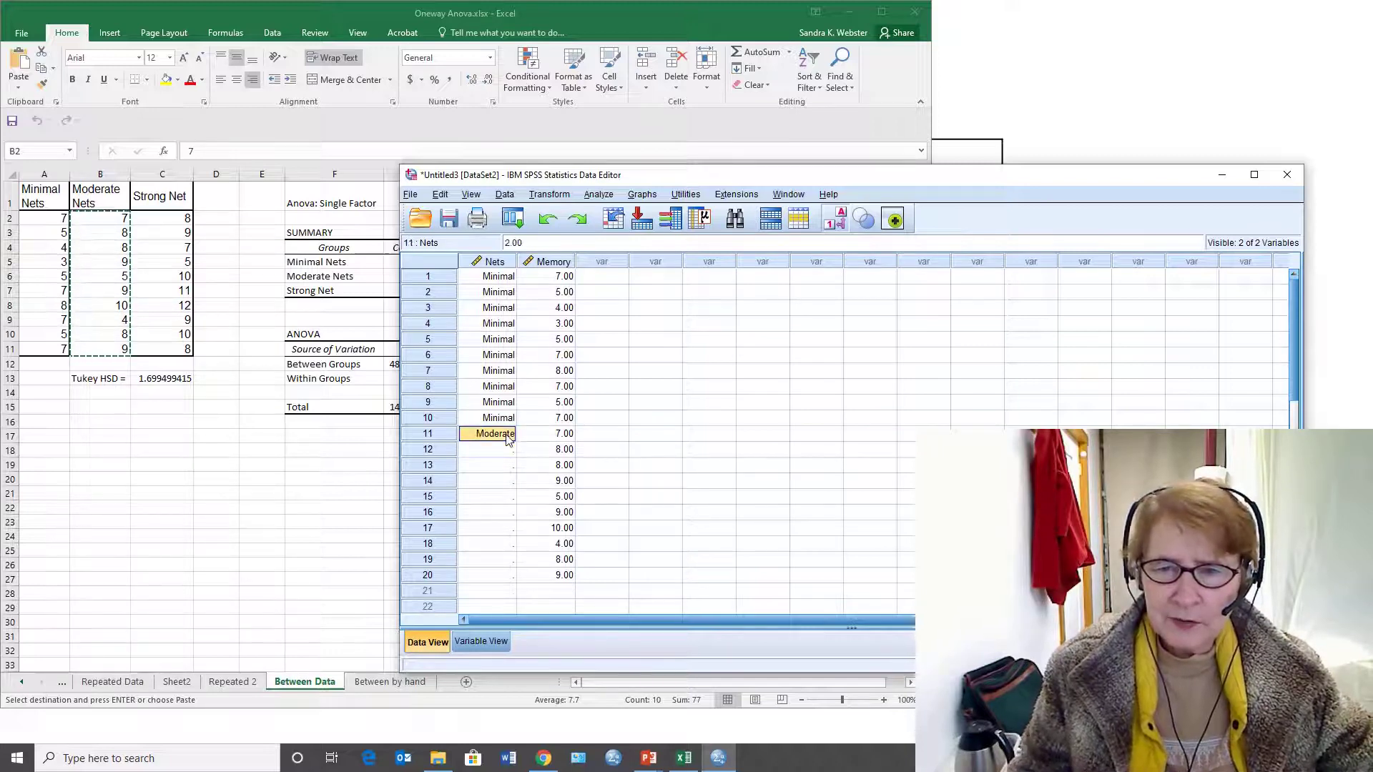
{"action": "left_click", "coordinate": [513, 451]}
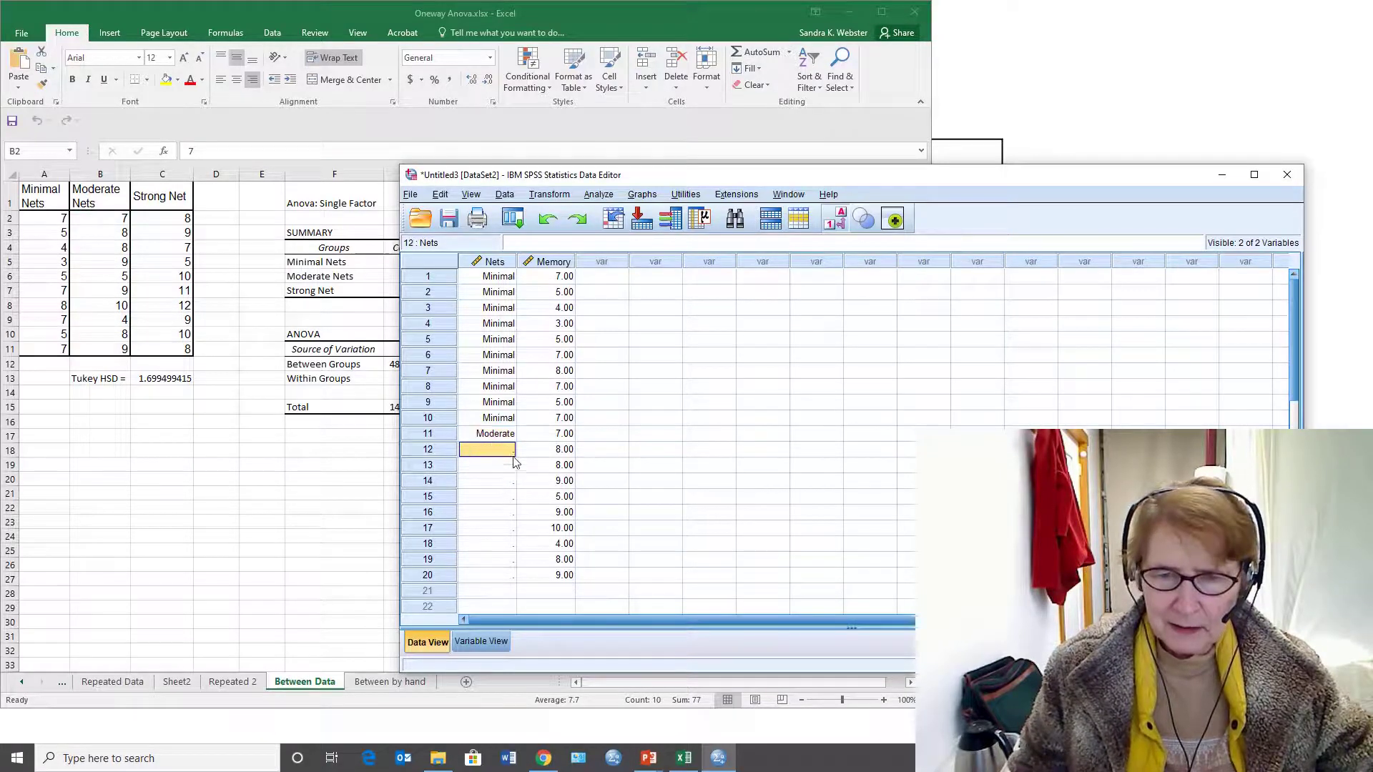
{"action": "left_click_drag", "start_coordinate": [514, 462], "coordinate": [496, 576]}
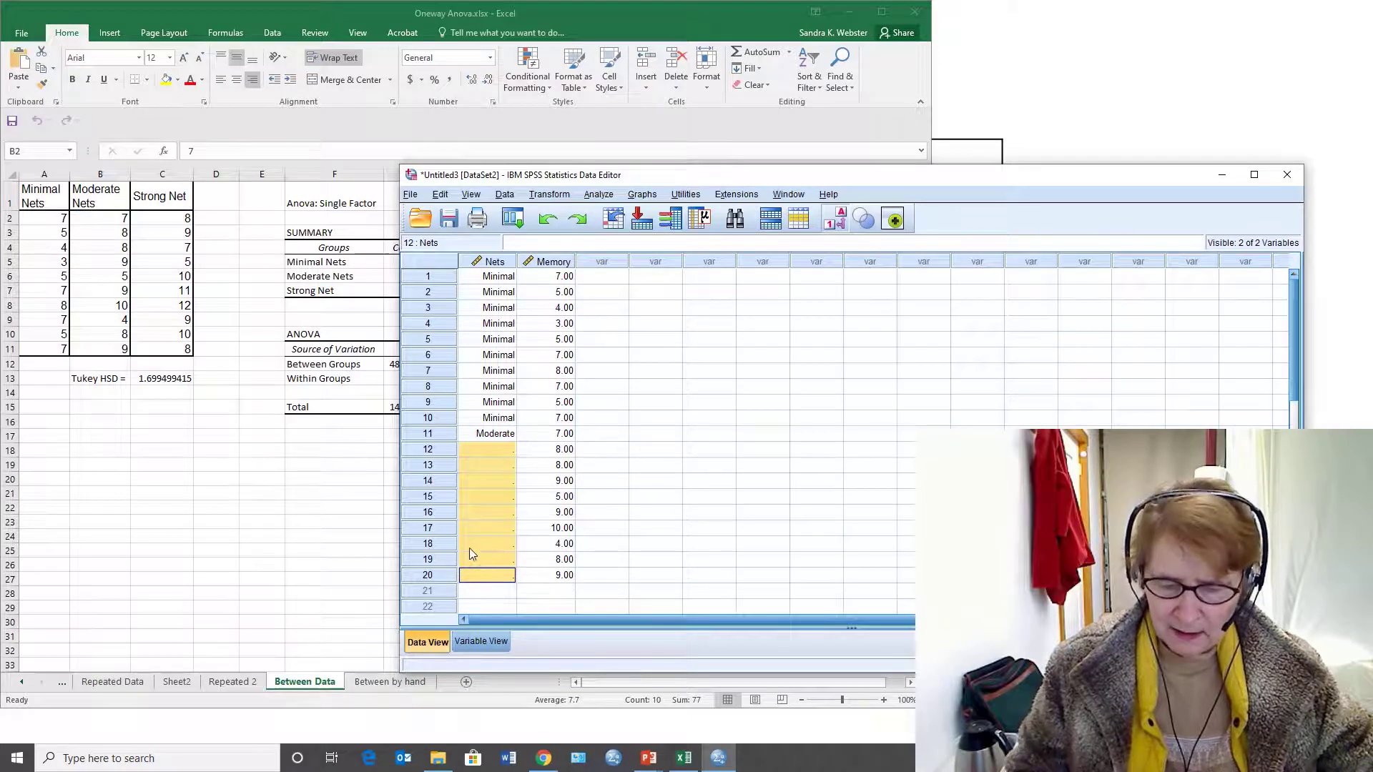
{"action": "key", "text": "ctrl+v"}
{"action": "scroll", "coordinate": [727, 472], "scroll_direction": "down", "scroll_amount": 2}
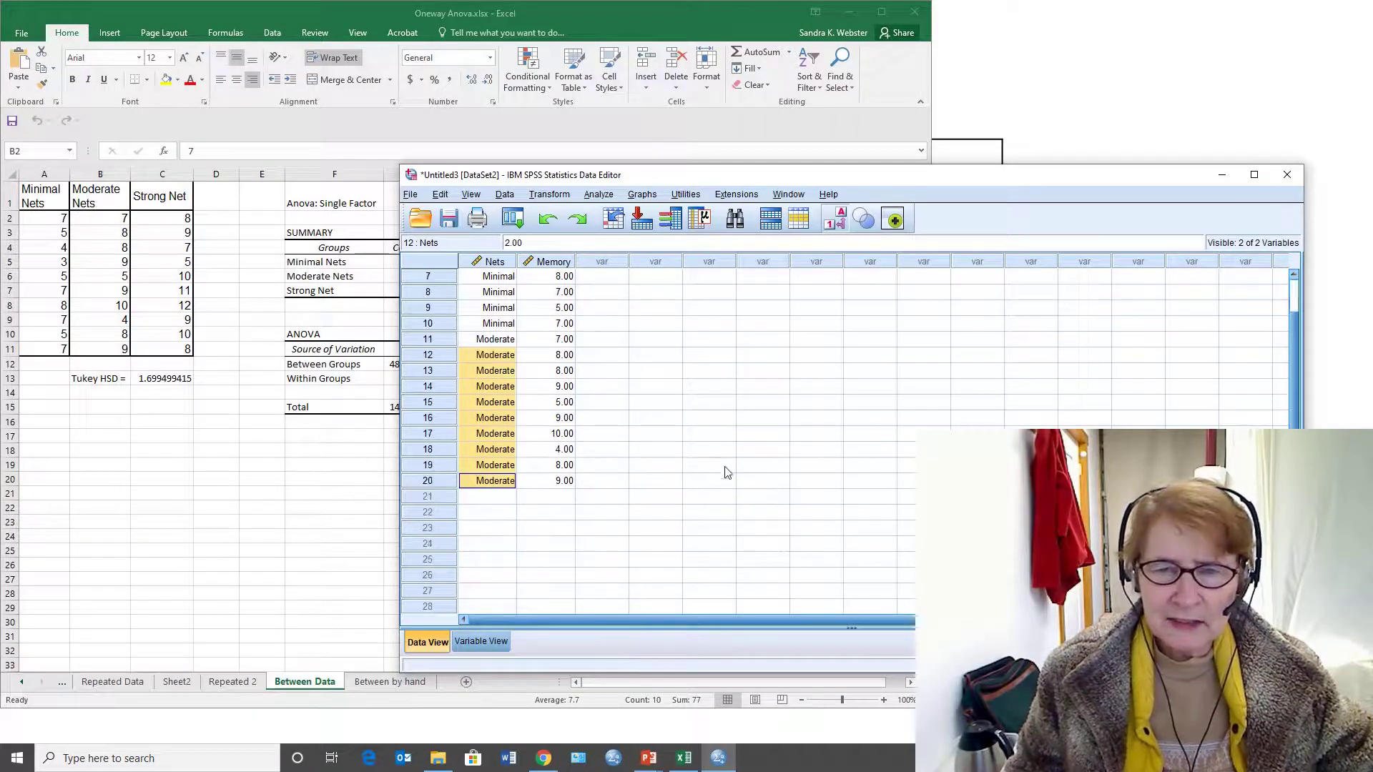
- Paste the Strong Net scores from Excel column C into Memory rows 21–30
{"action": "scroll", "coordinate": [715, 461], "scroll_direction": "down", "scroll_amount": 2}
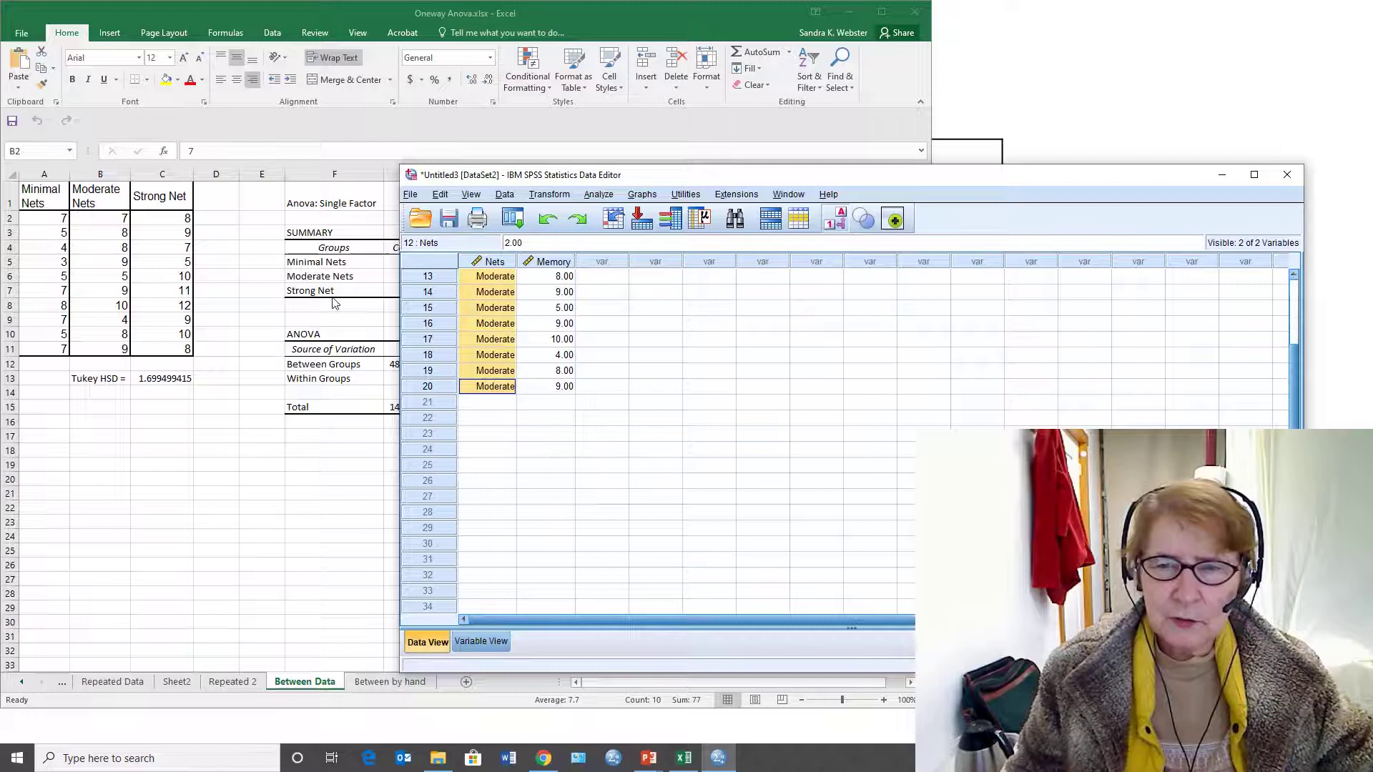
{"action": "left_click", "coordinate": [547, 403]}
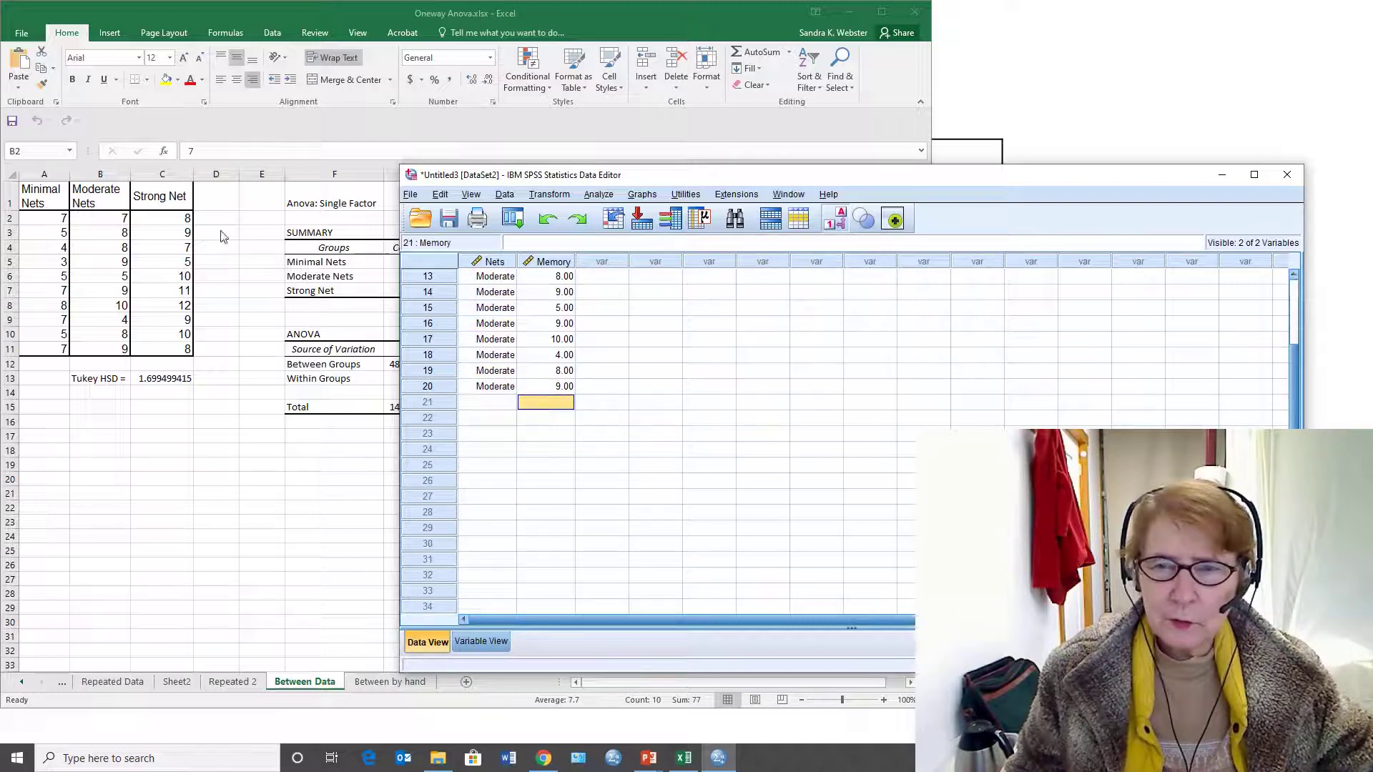
{"action": "left_click", "coordinate": [169, 220]}
{"action": "left_click_drag", "start_coordinate": [169, 218], "coordinate": [187, 347]}
{"action": "key", "text": "ctrl+c"}
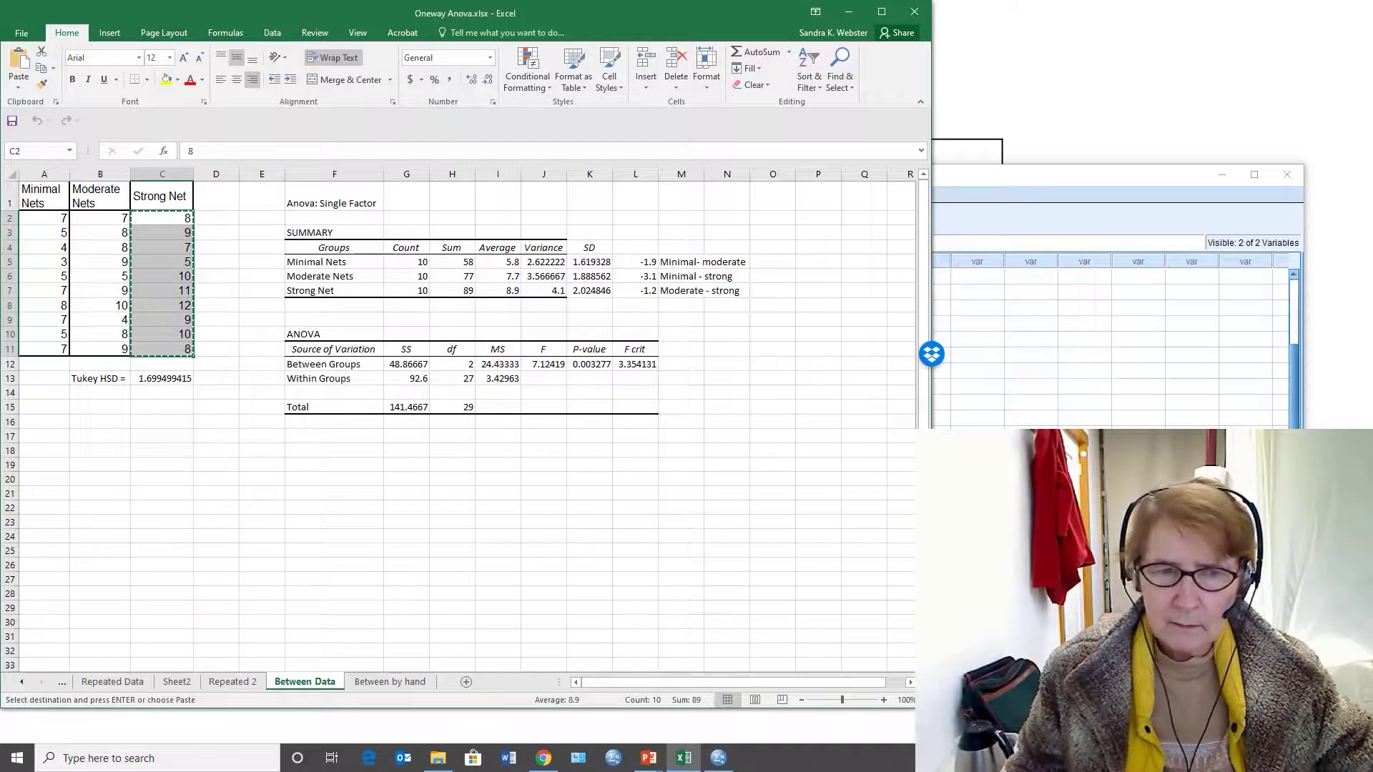
{"action": "key", "text": "alt+Tab"}
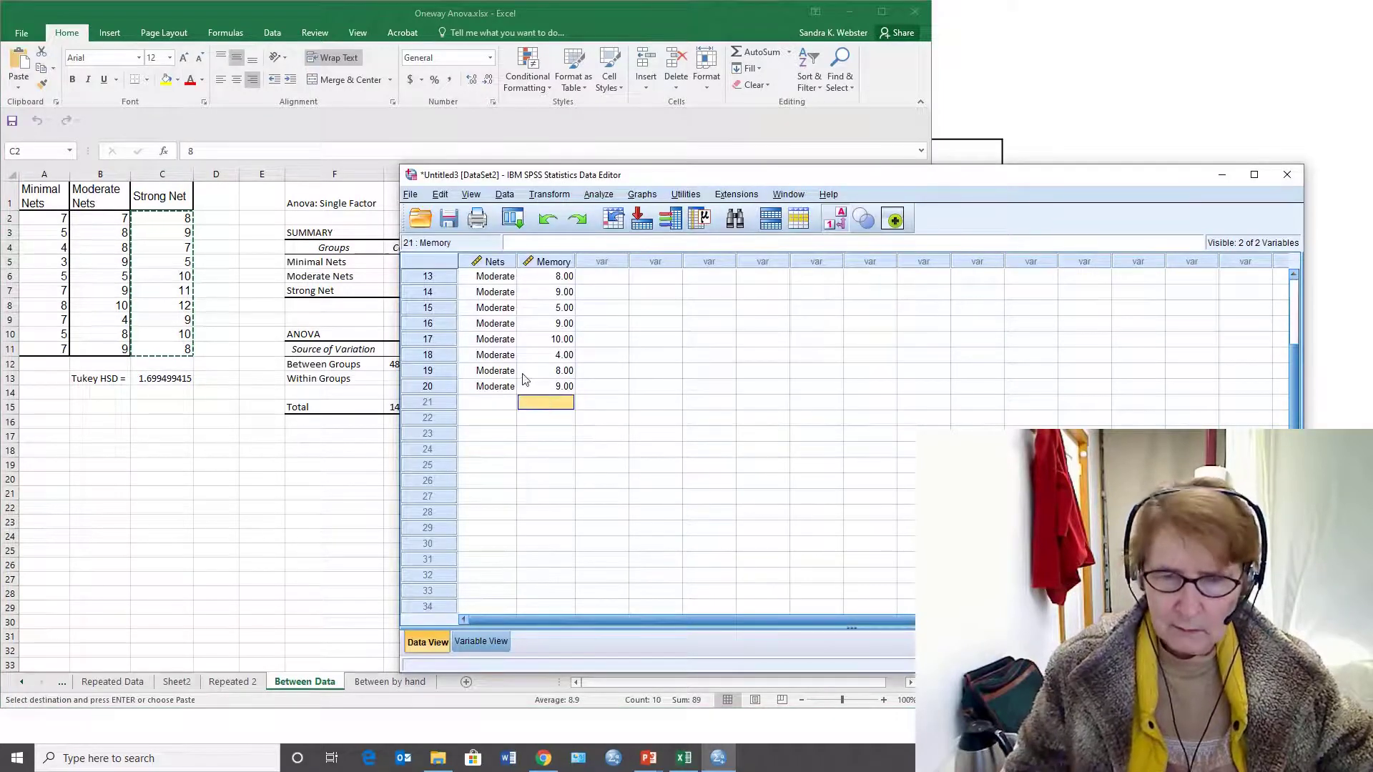
{"action": "key", "text": "ctrl+v"}
{"action": "left_click", "coordinate": [498, 408]}
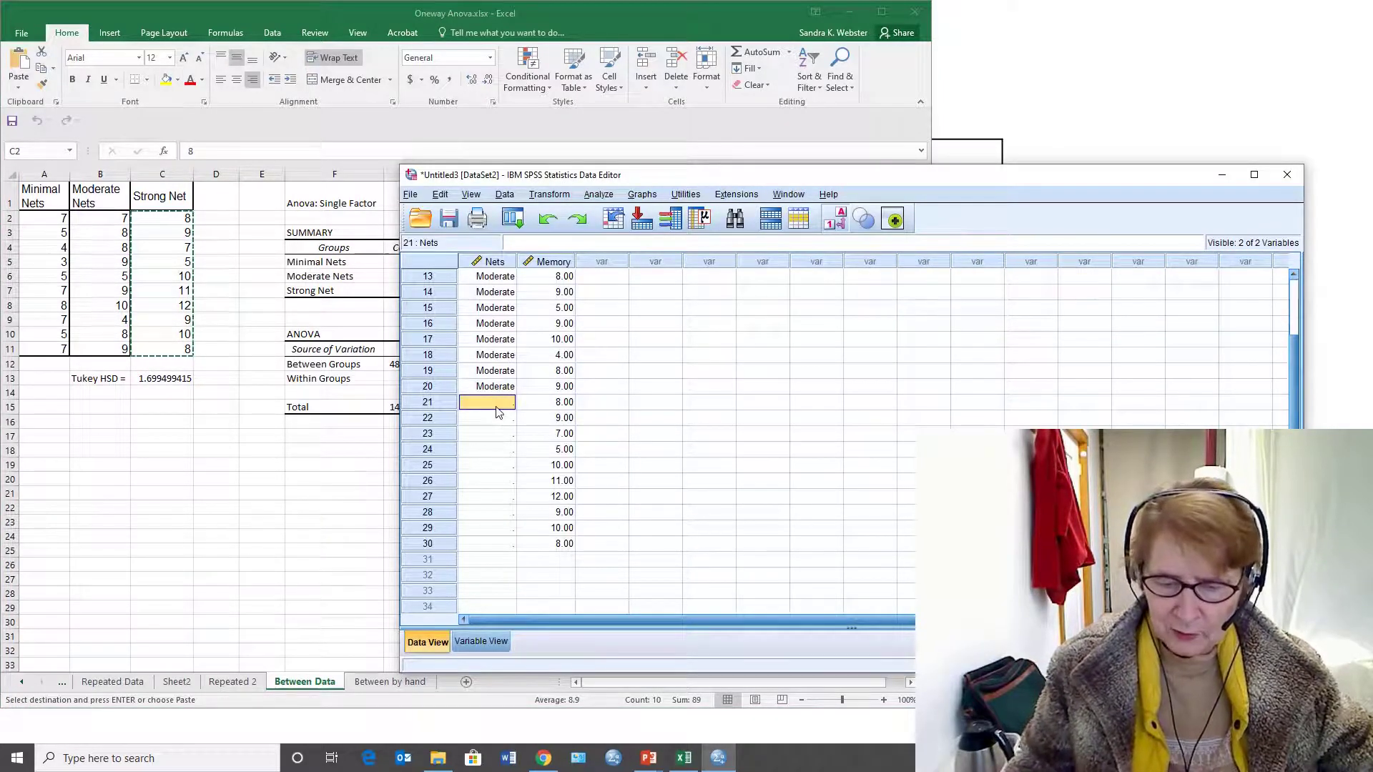
{"action": "type", "text": "3"}
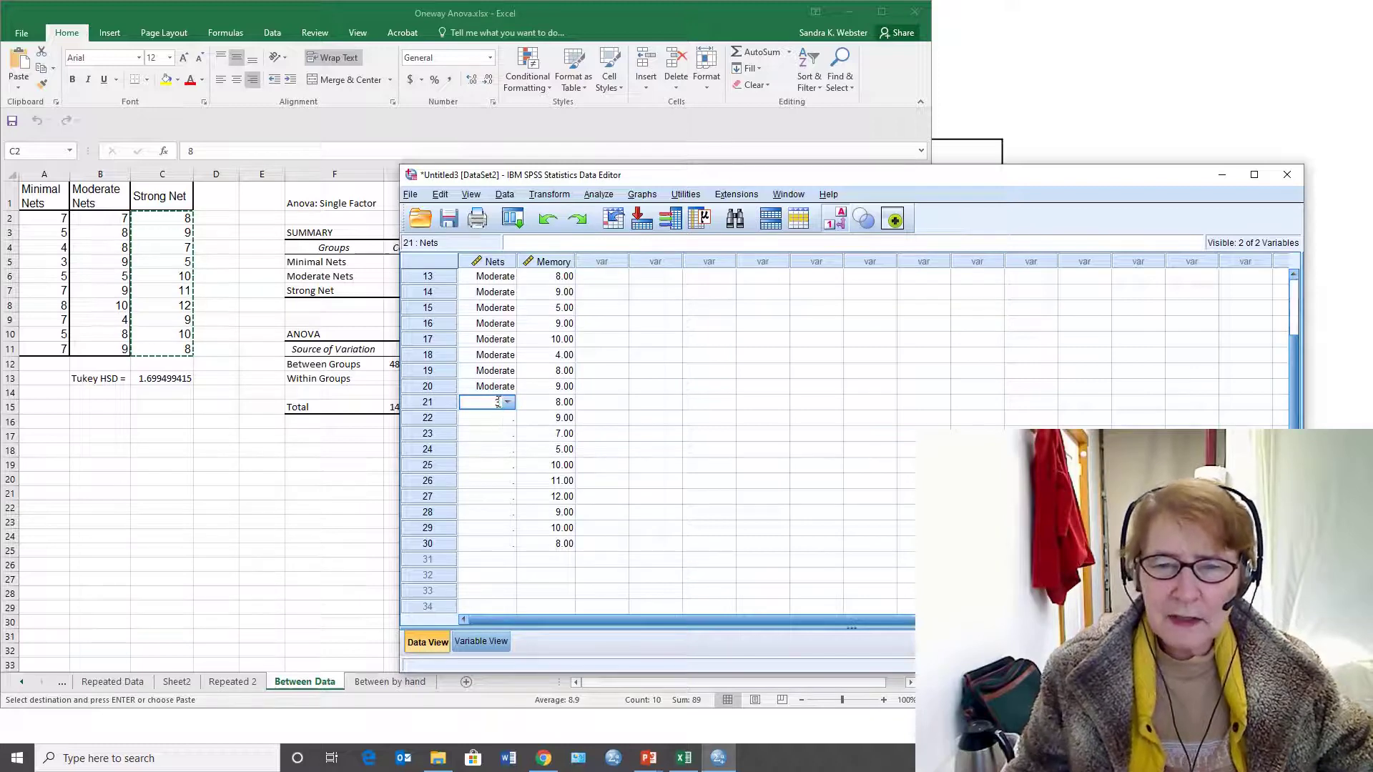
- Toggle Value Labels off to check the raw Nets codes, then back on
{"action": "left_click", "coordinate": [471, 194]}
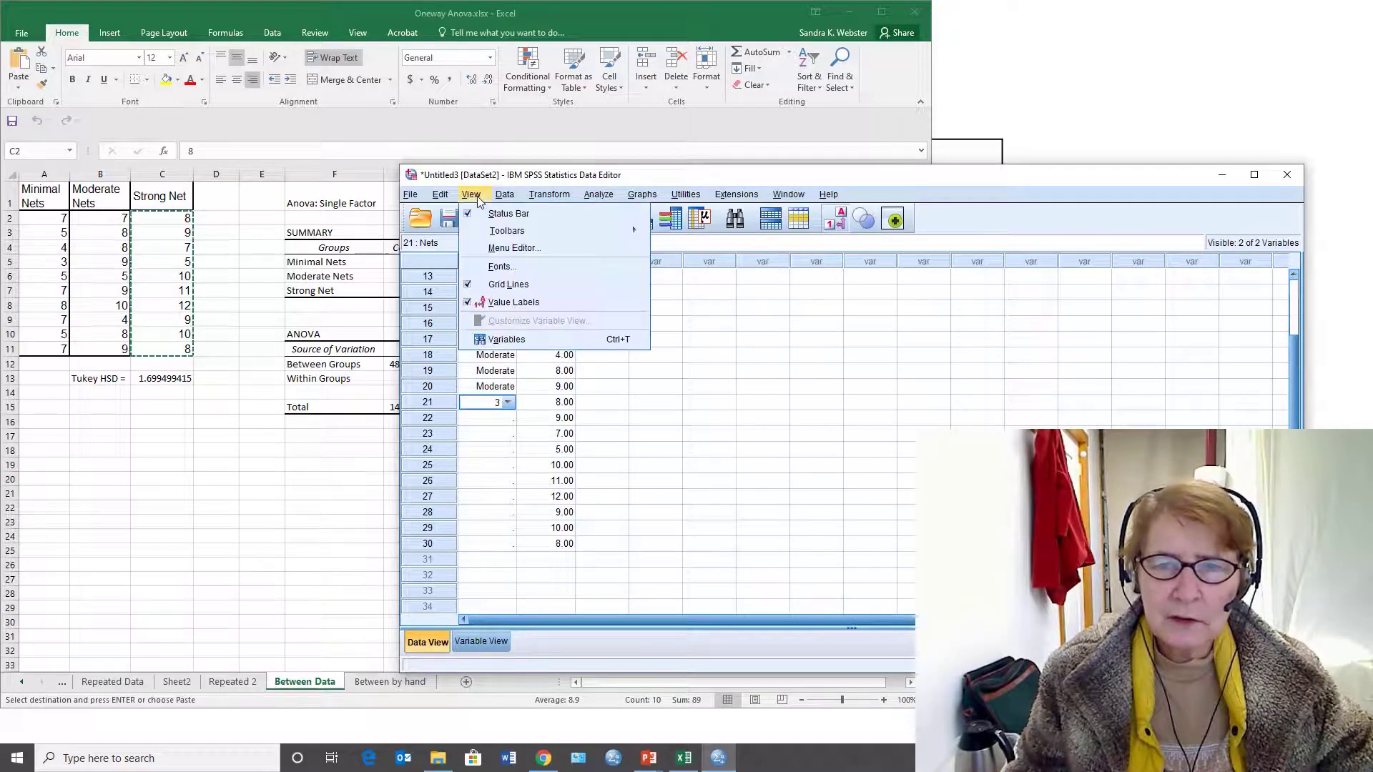
{"action": "left_click", "coordinate": [514, 303]}
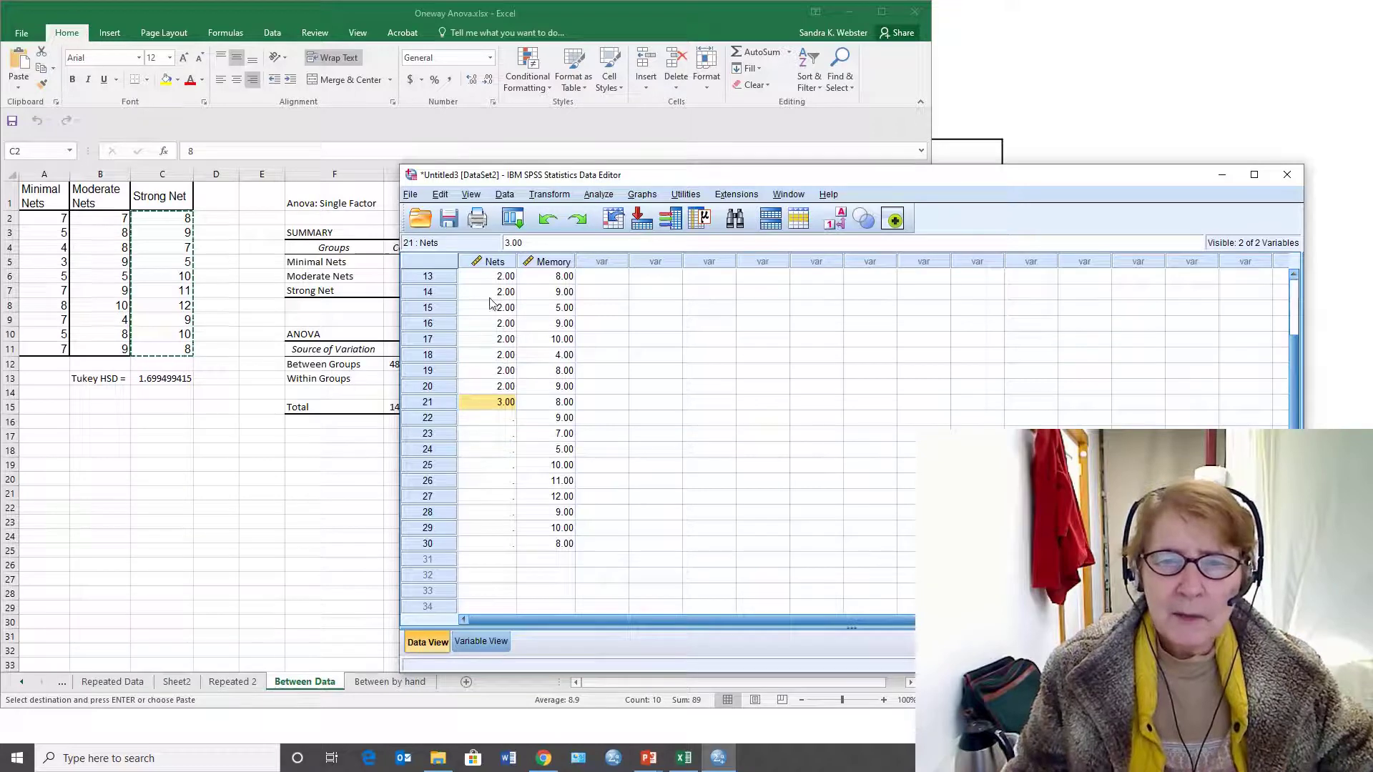
{"action": "left_click", "coordinate": [471, 194]}
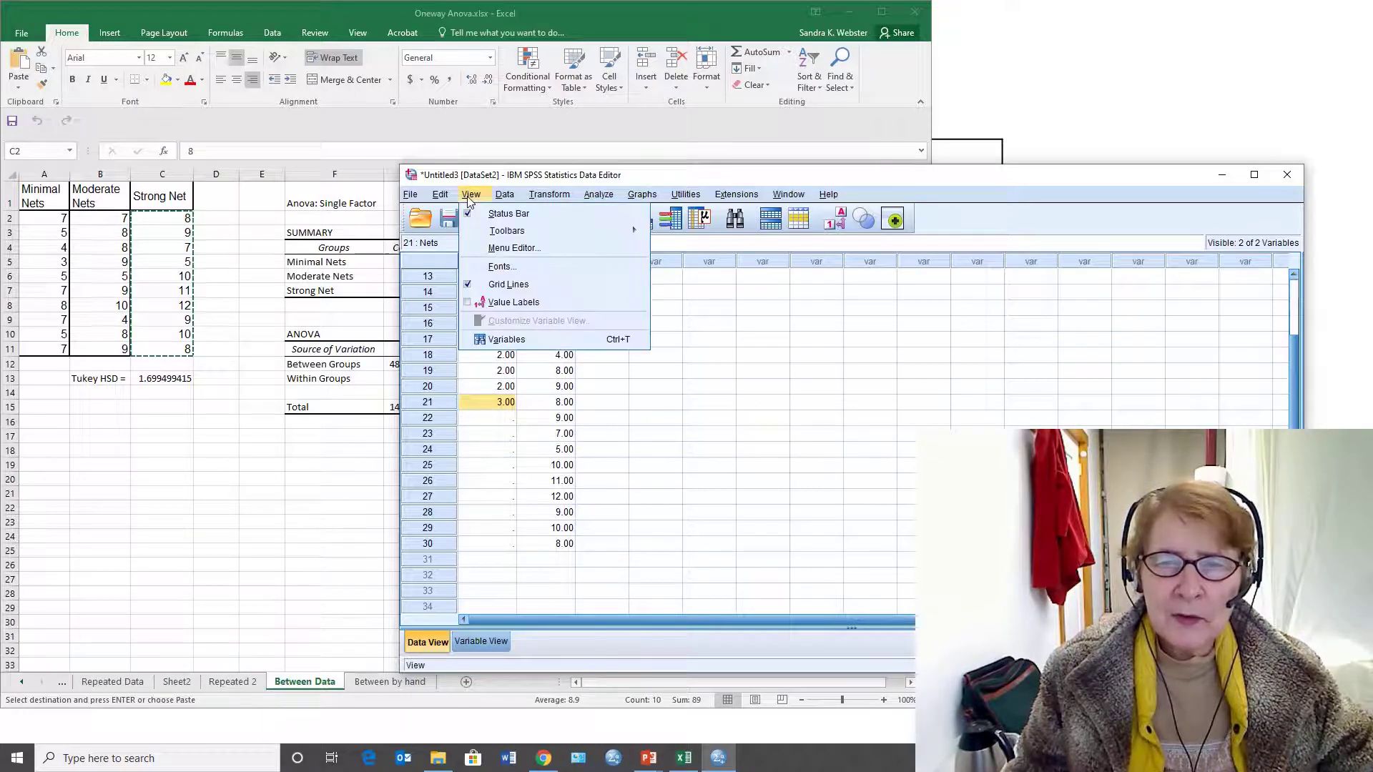
{"action": "left_click", "coordinate": [496, 307]}
- Set Nets row 21 to Strong and paste it into rows 22–30
{"action": "double_click", "coordinate": [505, 404]}
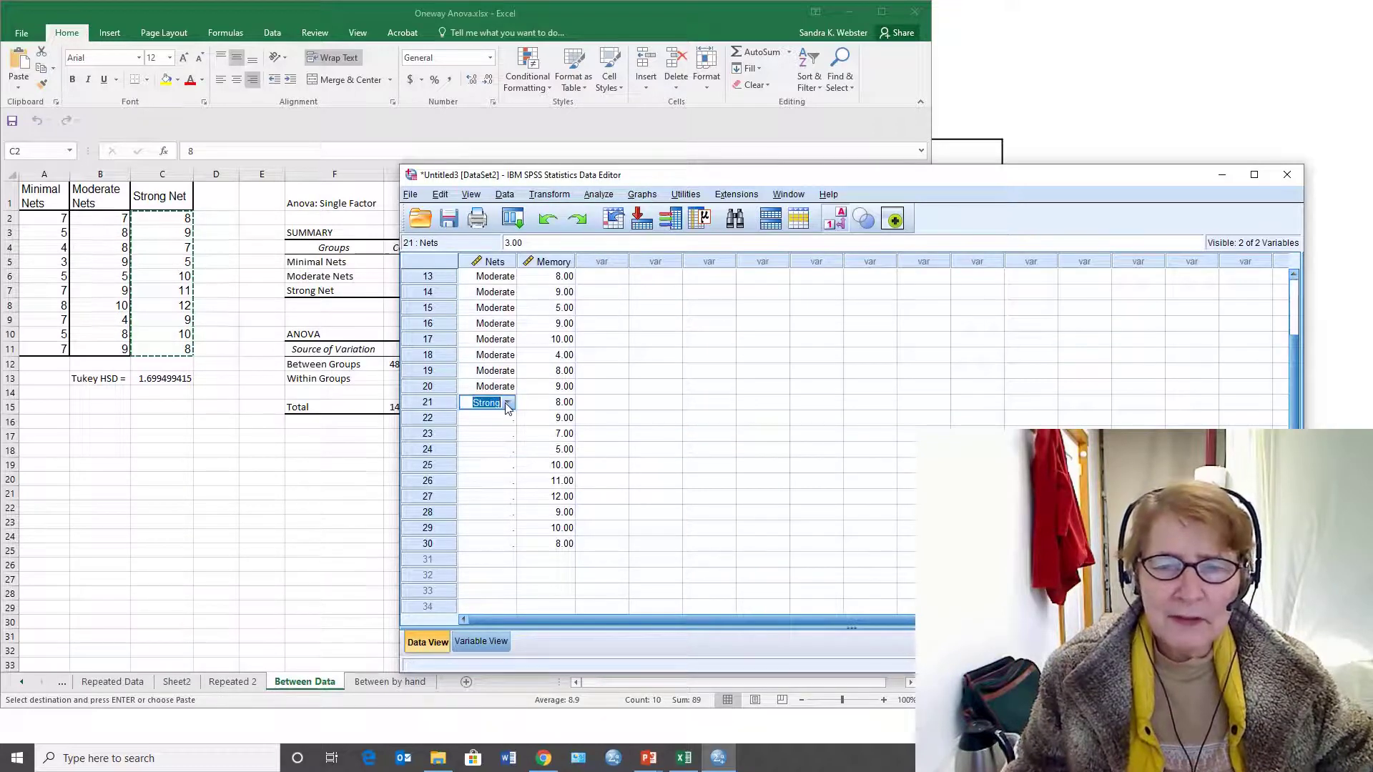
{"action": "left_click", "coordinate": [501, 419]}
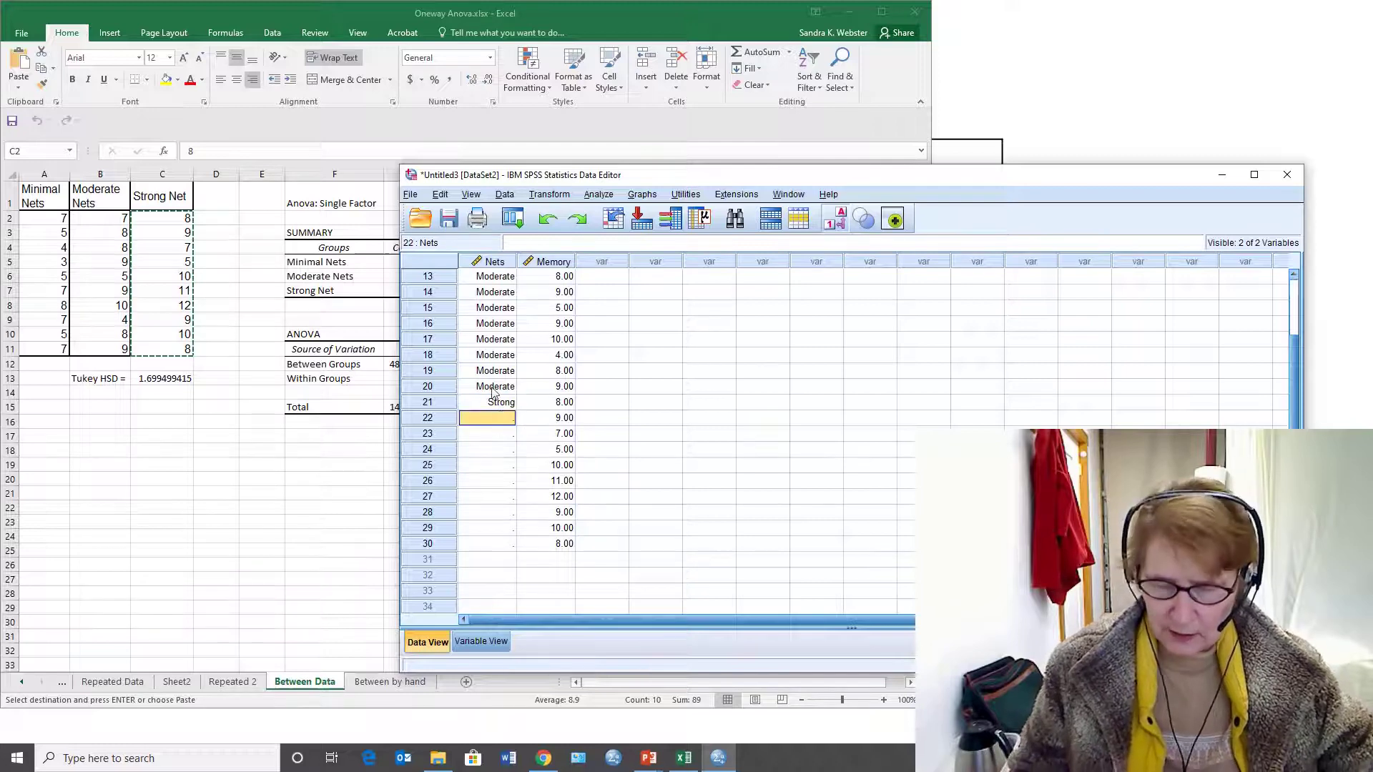
{"action": "left_click", "coordinate": [493, 387]}
{"action": "left_click", "coordinate": [490, 401]}
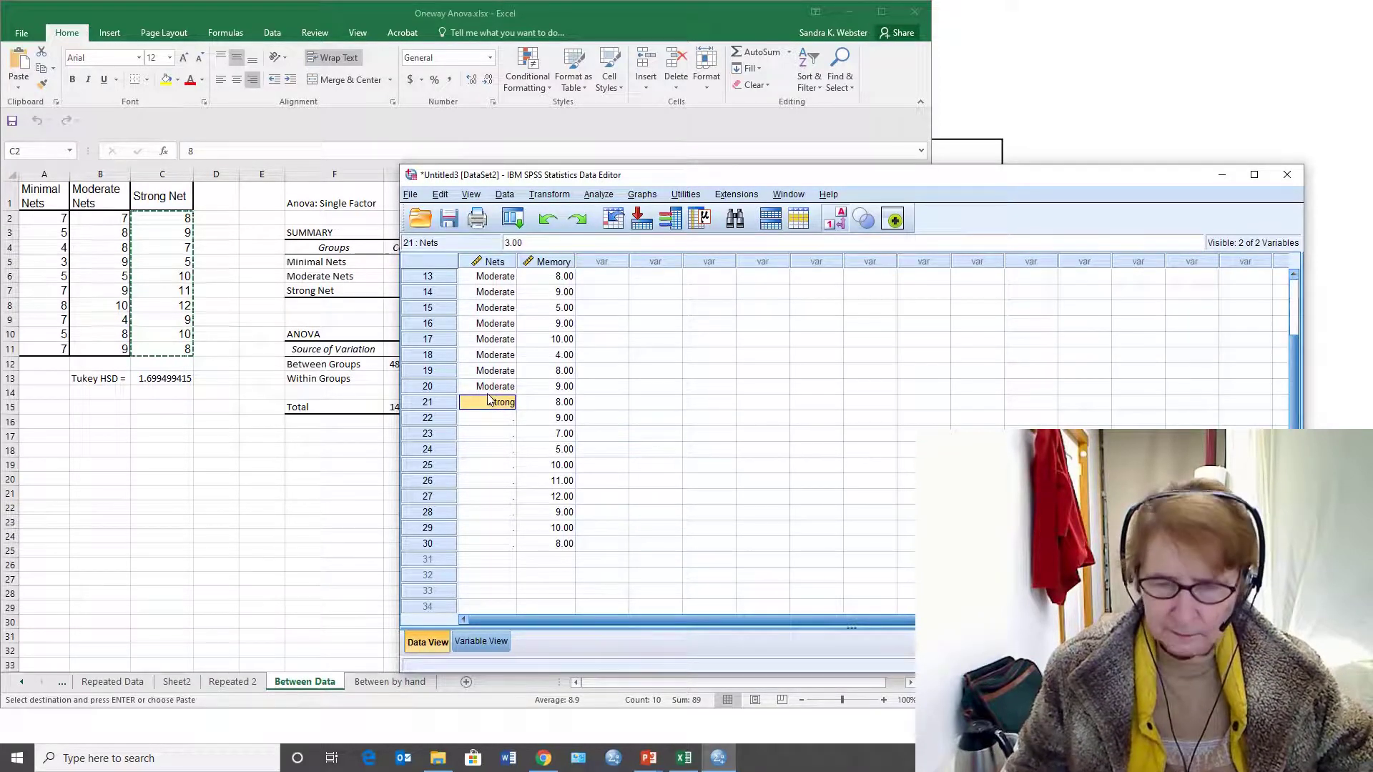
{"action": "left_click_drag", "start_coordinate": [490, 417], "coordinate": [491, 543]}
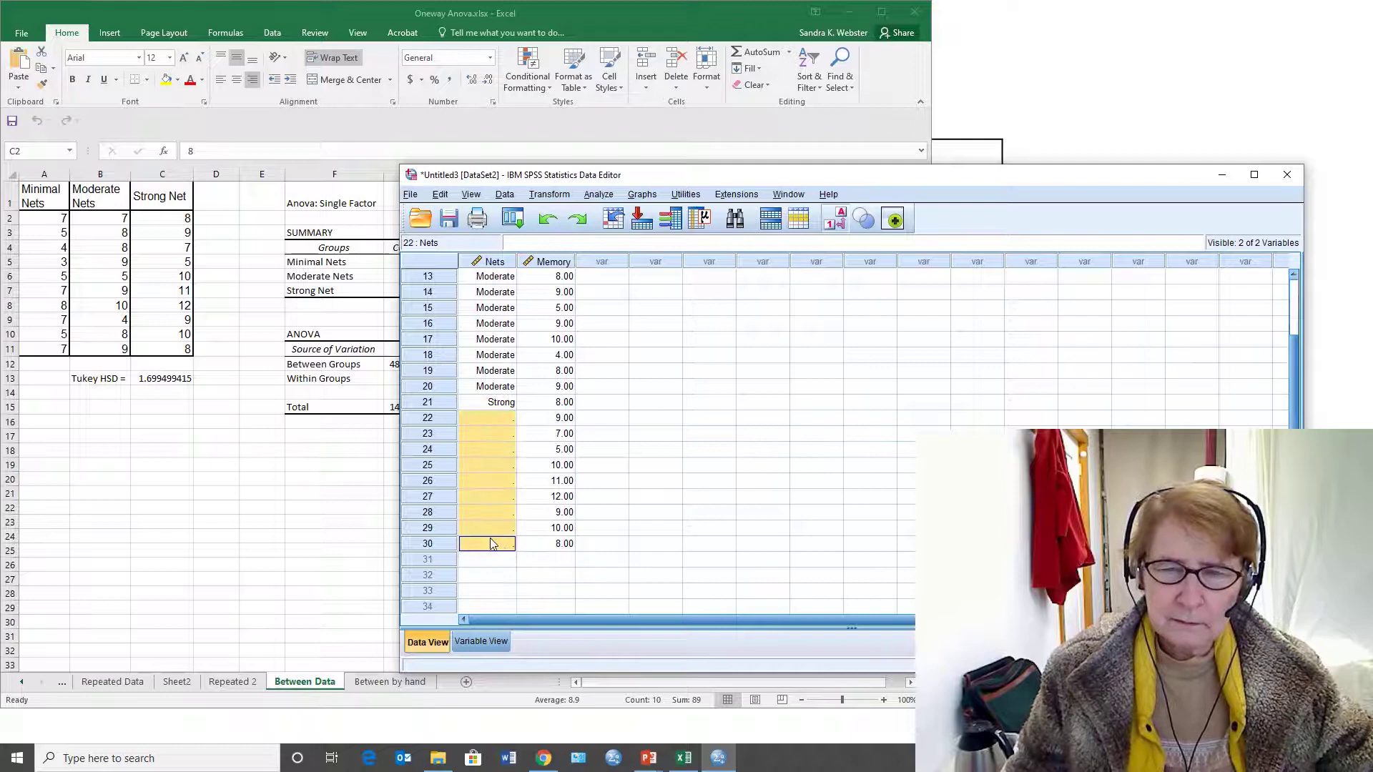
{"action": "type", "text": "Strong Strong Strong Strong Strong Strong Strong Strong Strong"}
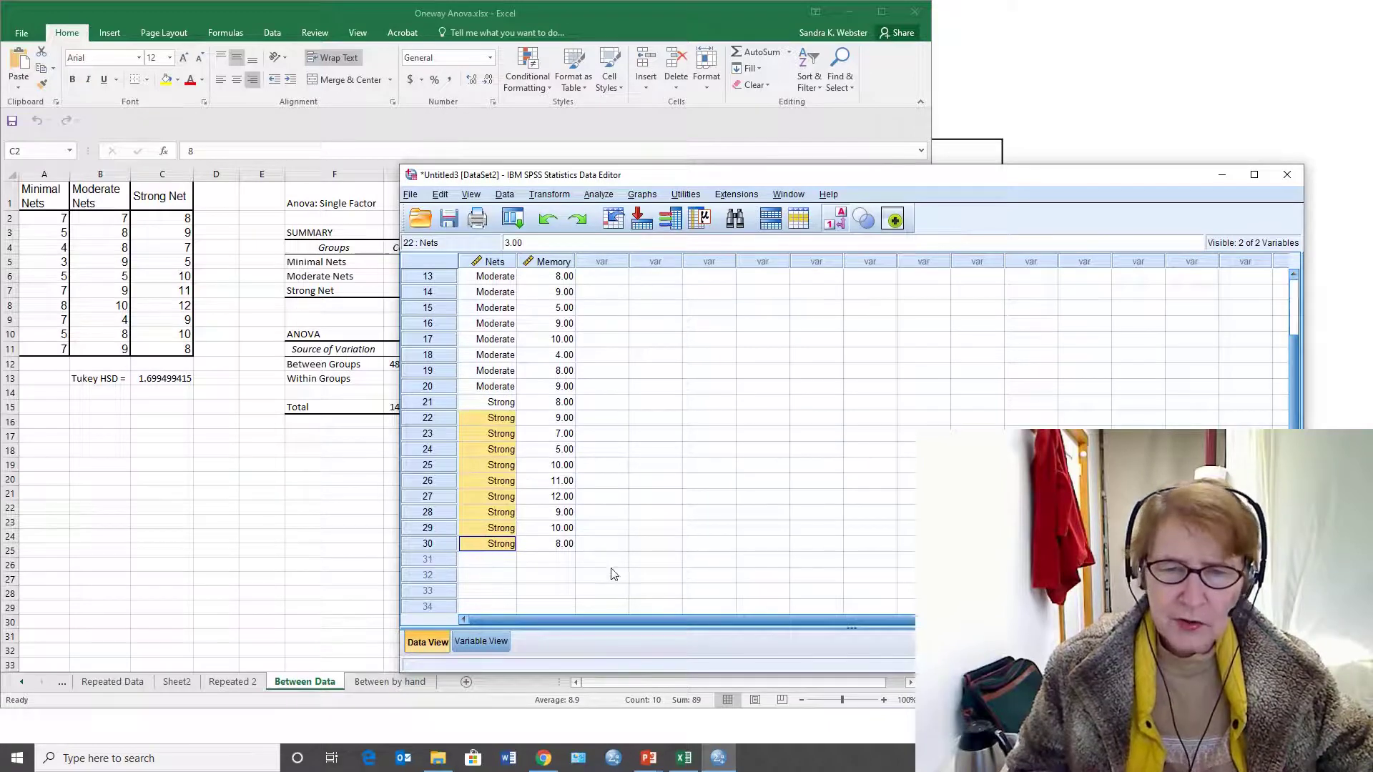
{"action": "left_click", "coordinate": [601, 513]}
{"action": "scroll", "coordinate": [498, 333], "scroll_direction": "up", "scroll_amount": 4}
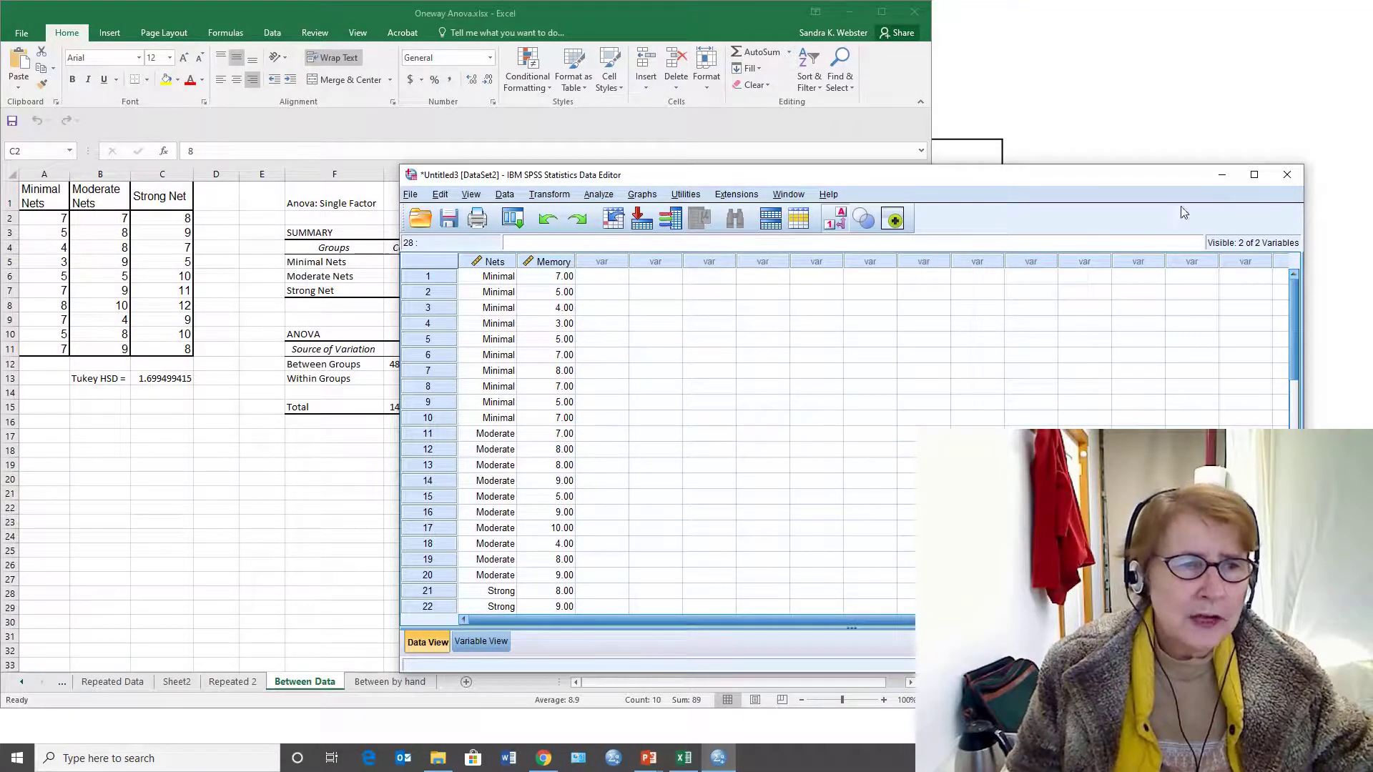
- Maximize the Data Editor and open Analyze > Compare Means > One-Way ANOVA
{"action": "left_click", "coordinate": [1254, 175]}
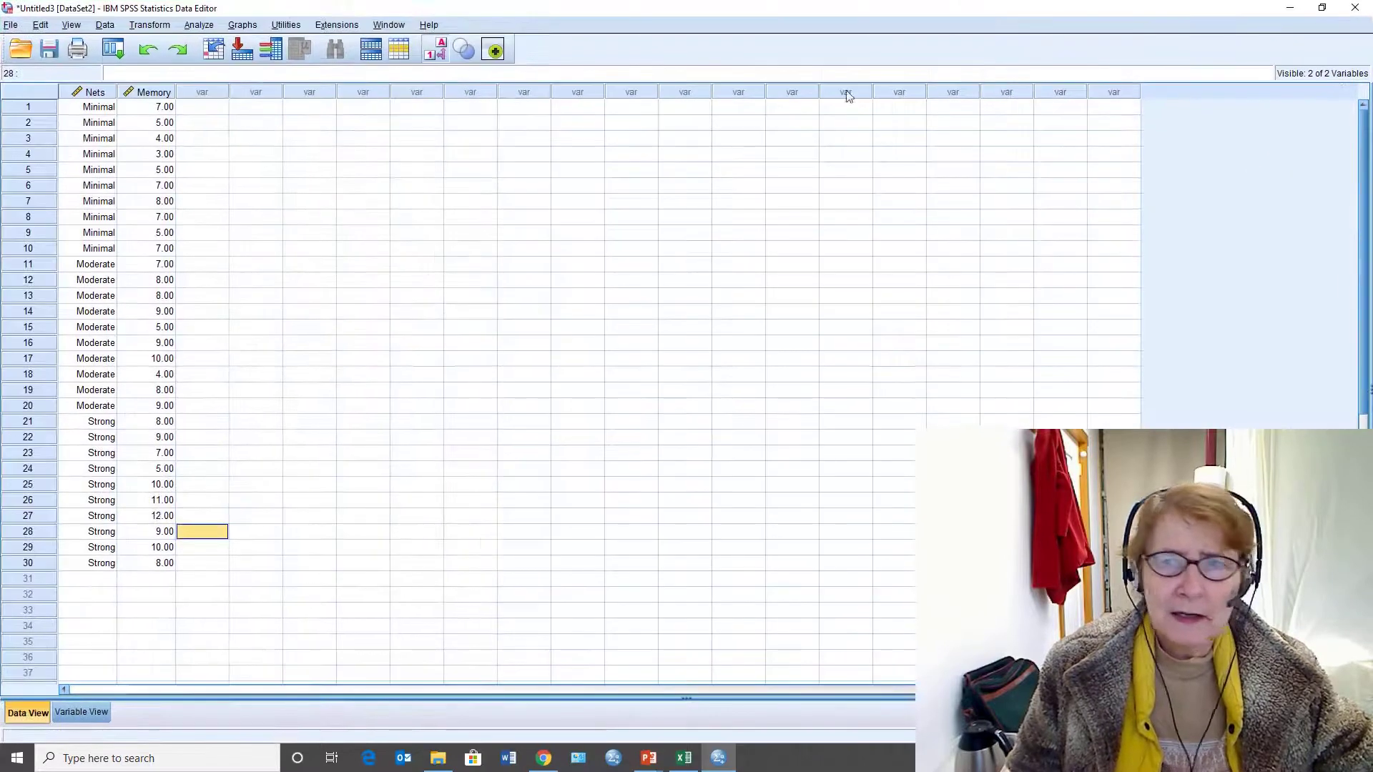
{"action": "left_click", "coordinate": [187, 27]}
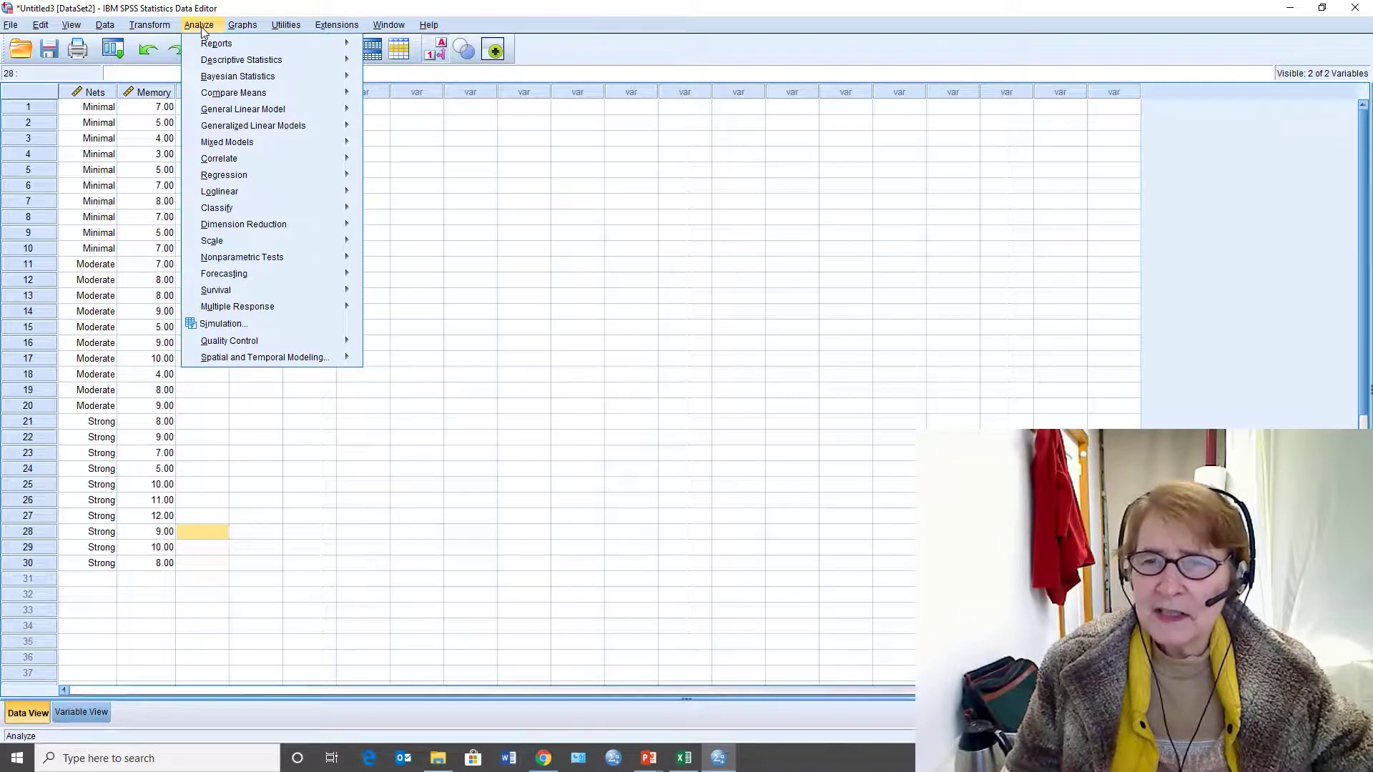
{"action": "mouse_move", "coordinate": [223, 80]}
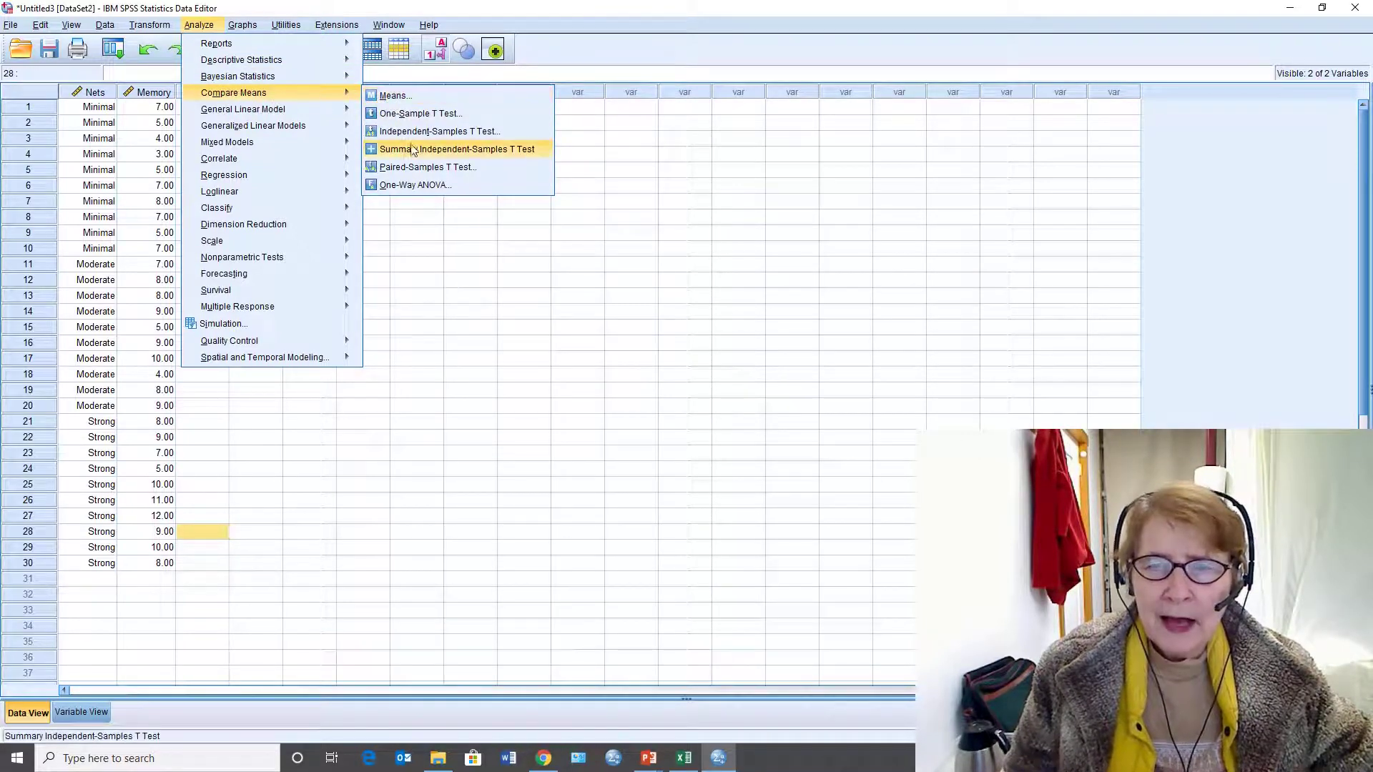
{"action": "left_click", "coordinate": [422, 185]}
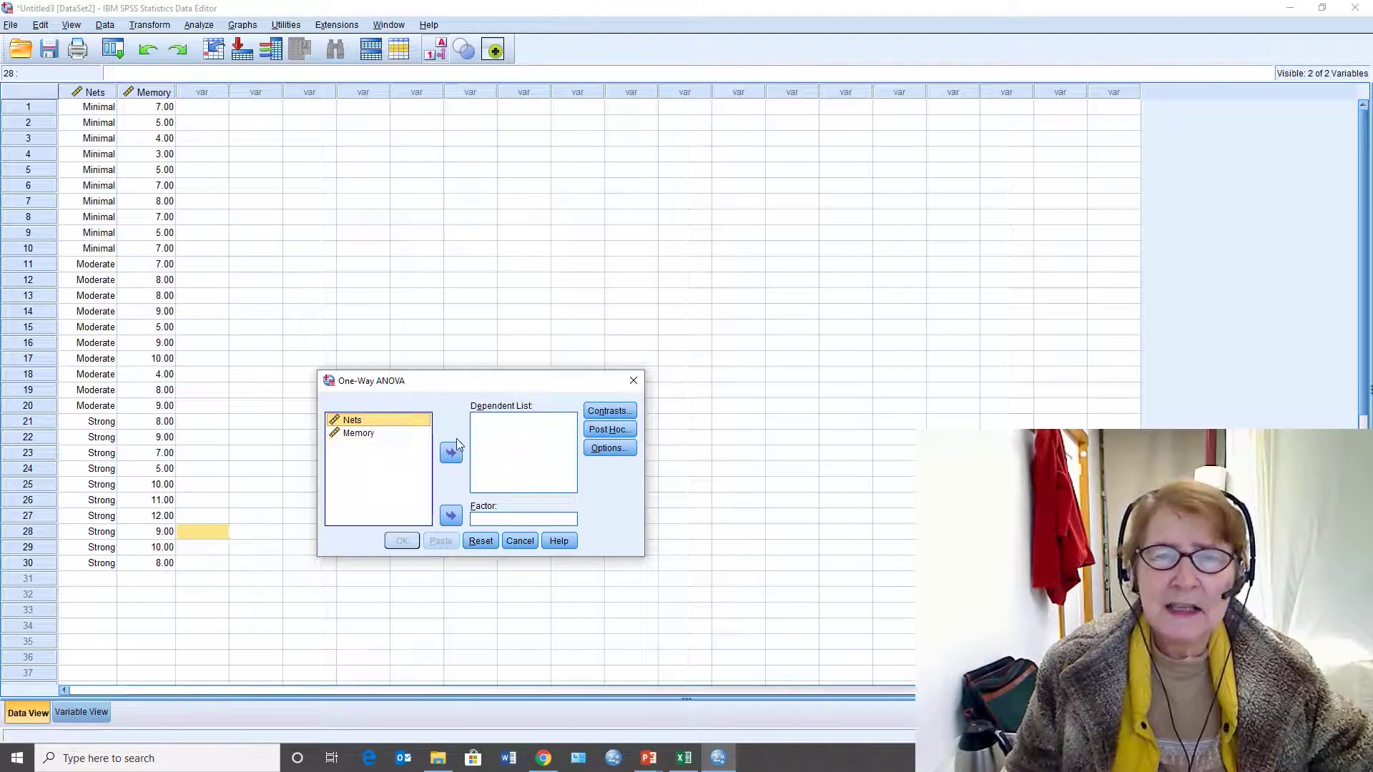
- Put Memory in the Dependent List and Nets in the Factor box
{"action": "left_click_drag", "start_coordinate": [441, 387], "coordinate": [431, 342]}
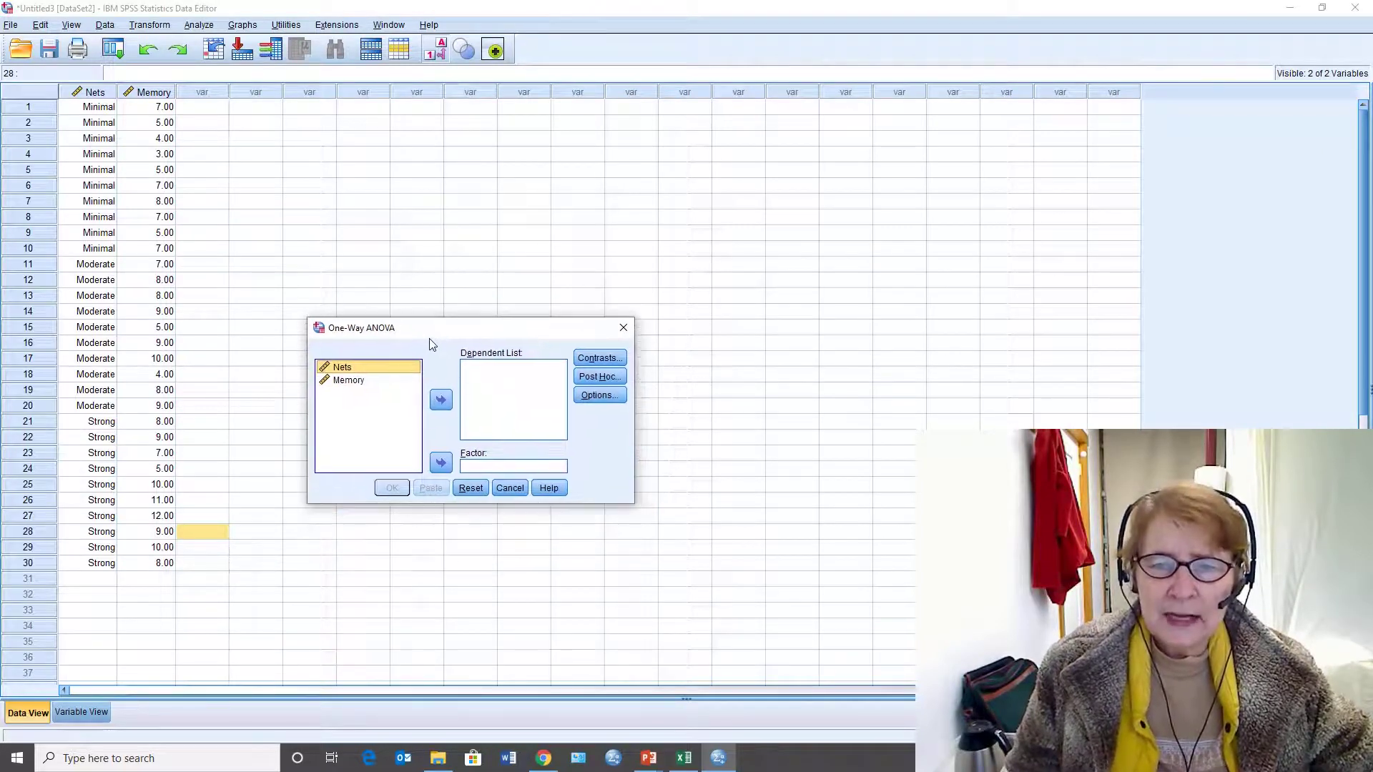
{"action": "left_click", "coordinate": [357, 383]}
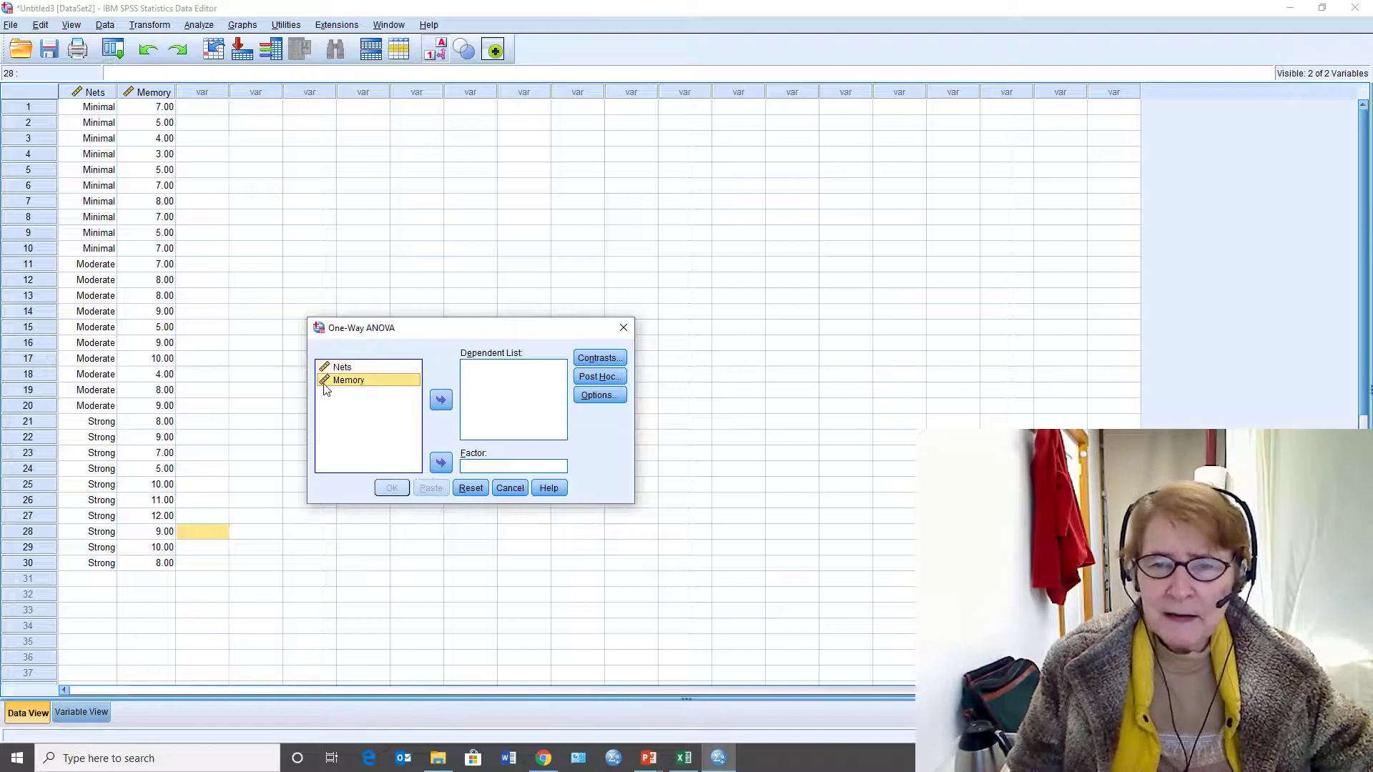
{"action": "left_click", "coordinate": [441, 400]}
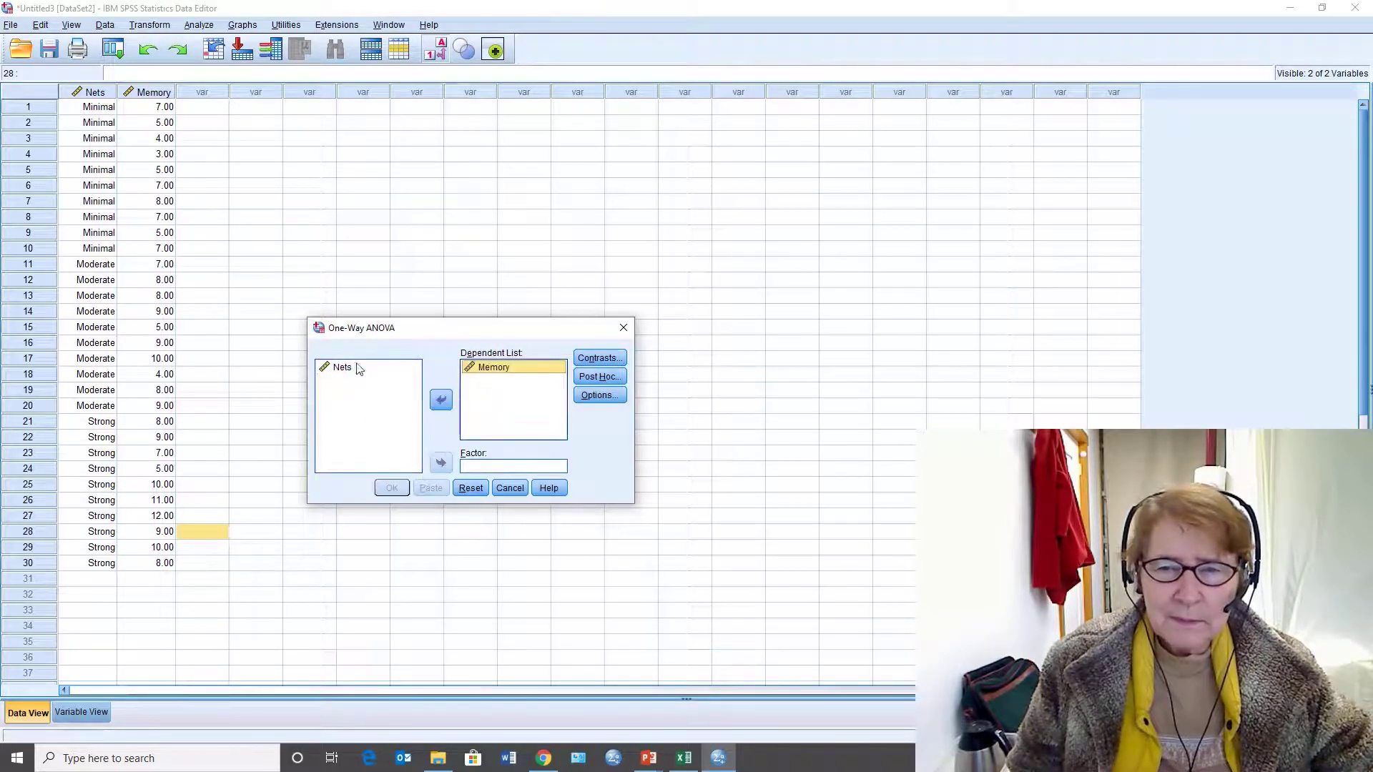
{"action": "left_click", "coordinate": [343, 371]}
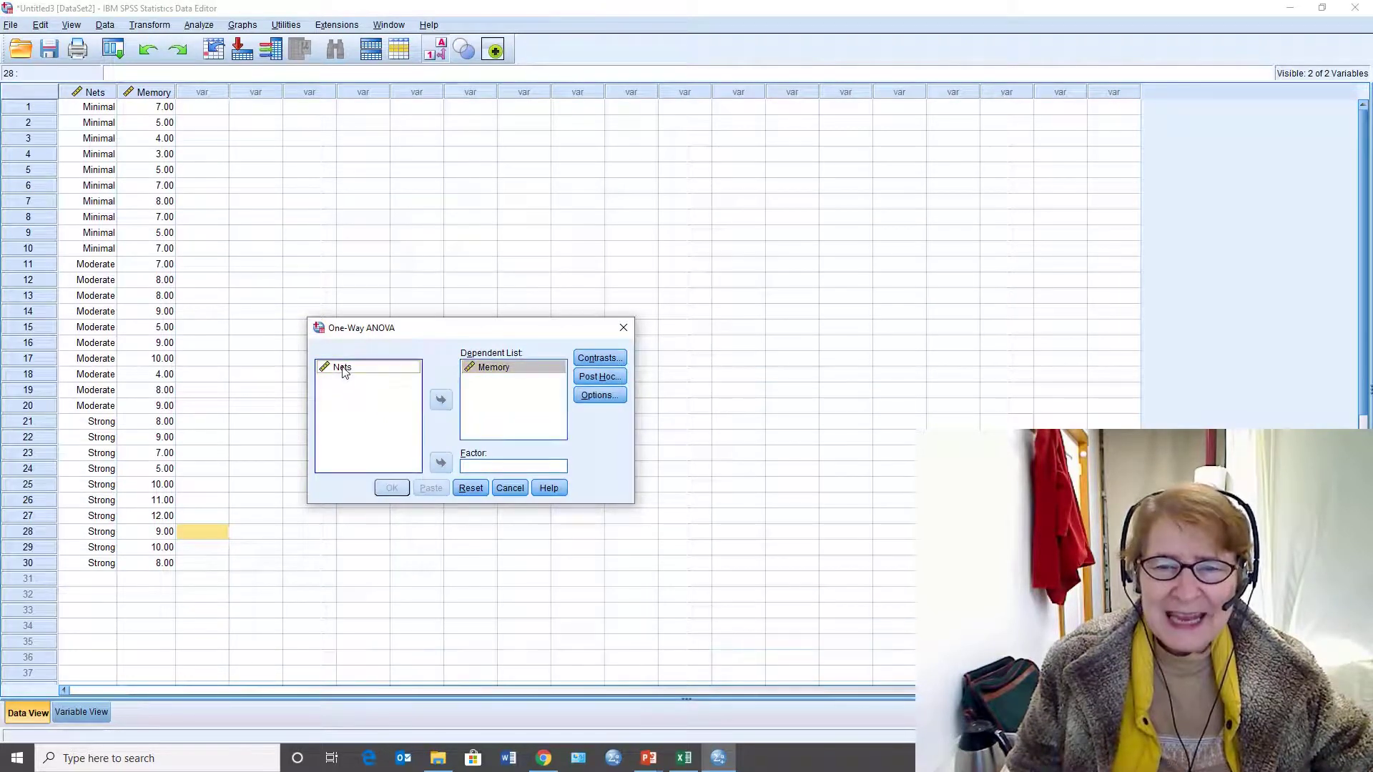
{"action": "left_click", "coordinate": [440, 463]}
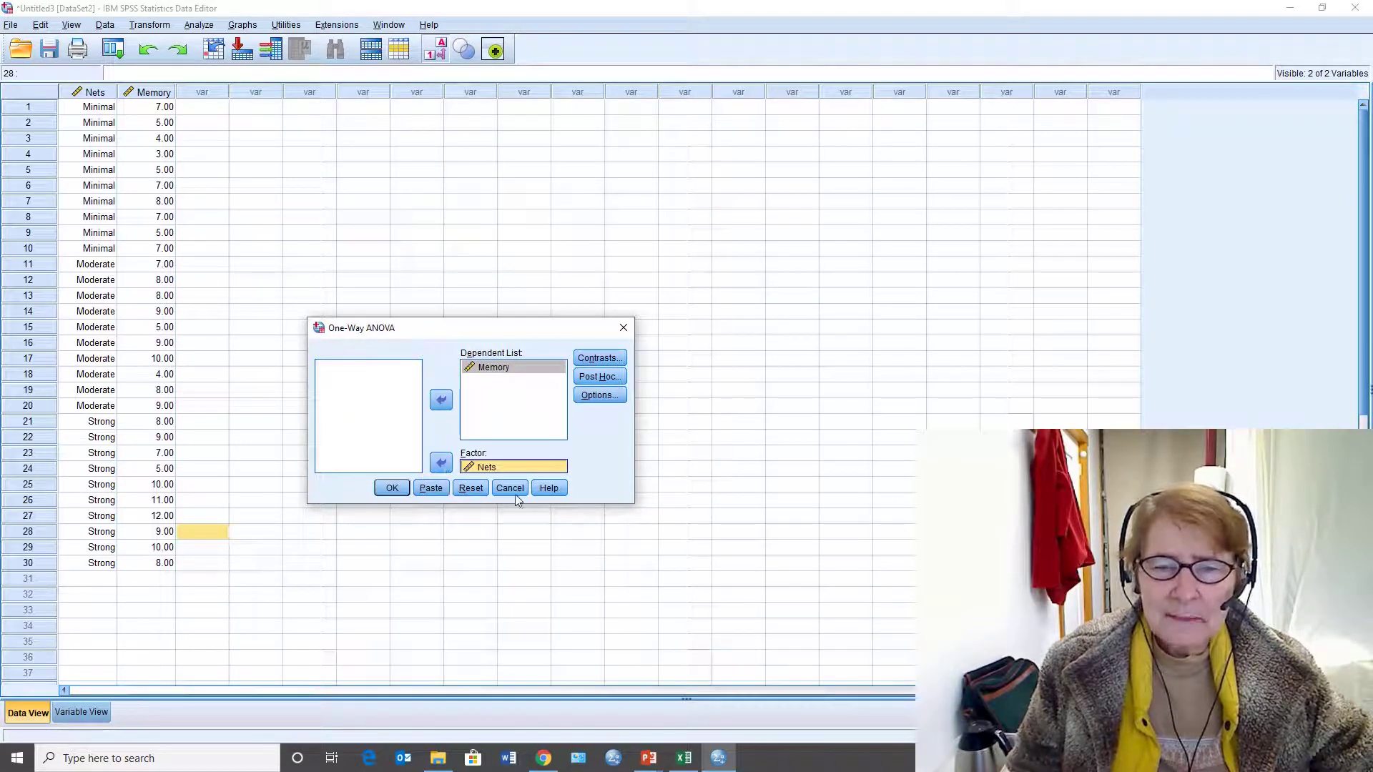
- Tick Descriptive and Means plot in the ANOVA Options and confirm
{"action": "left_click", "coordinate": [595, 395]}
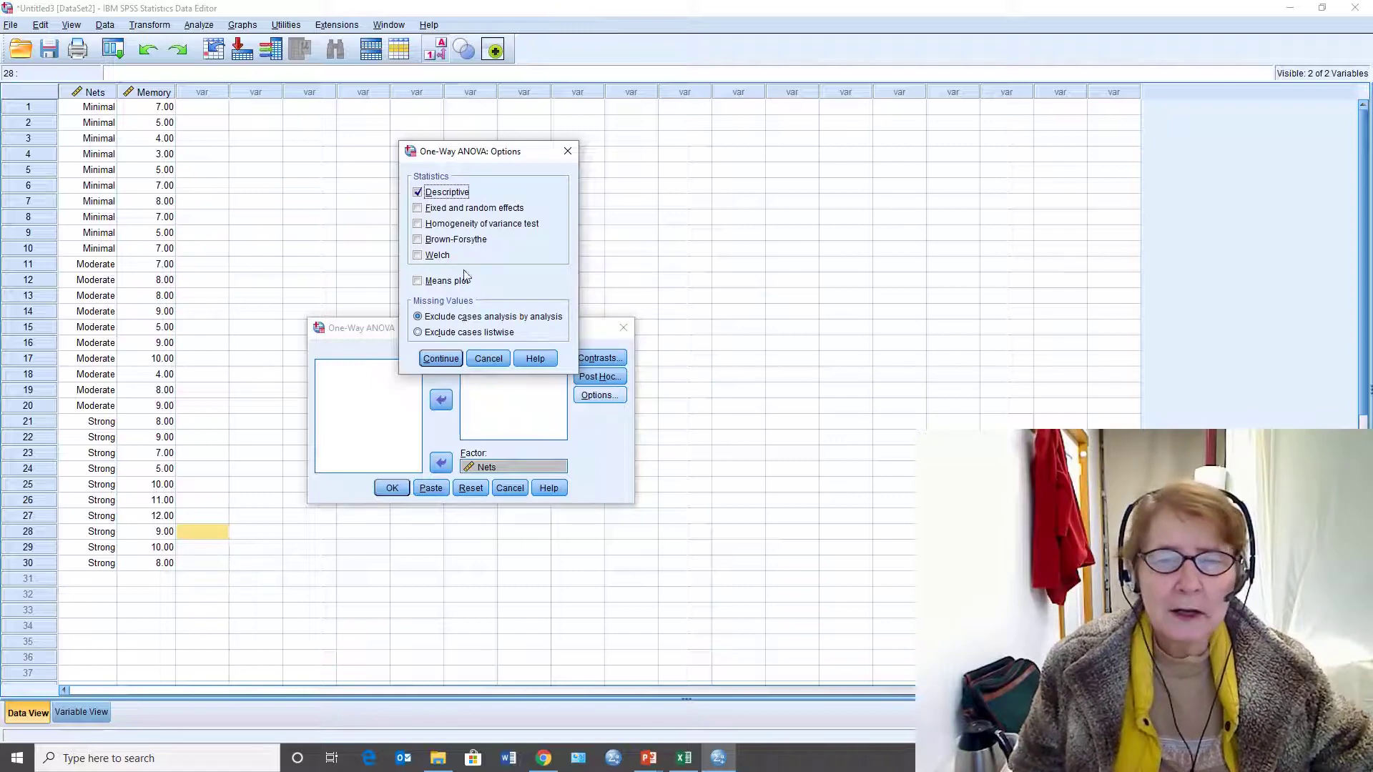
{"action": "left_click", "coordinate": [418, 281]}
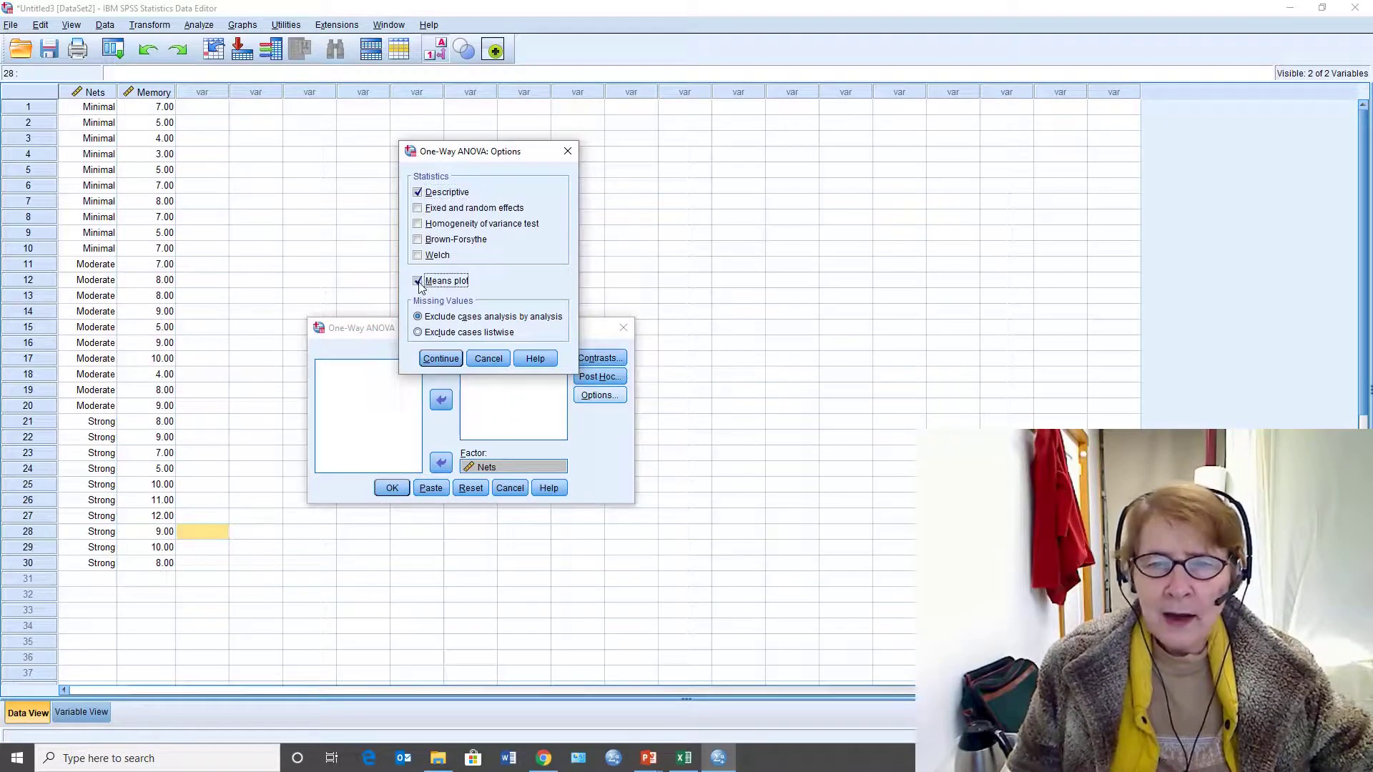
{"action": "left_click", "coordinate": [448, 364]}
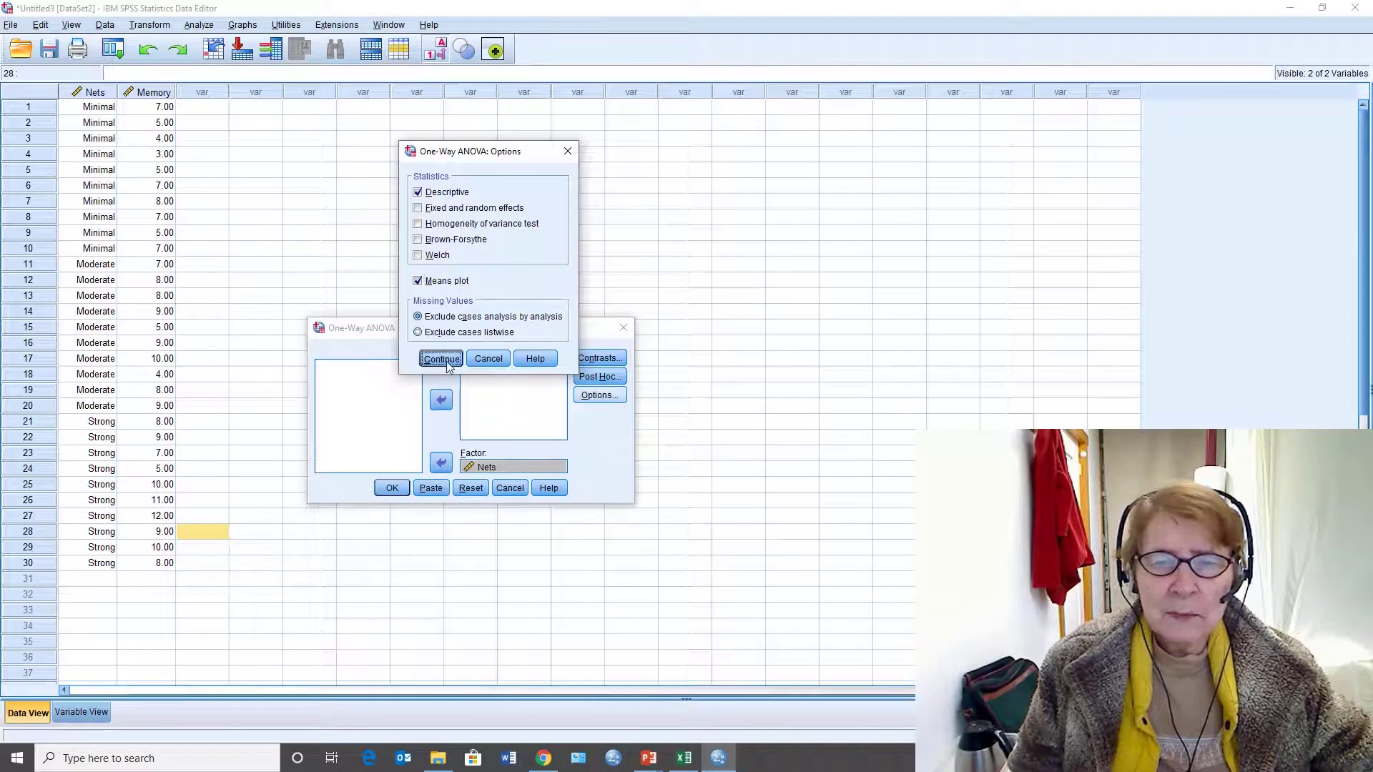
- Request Tukey post hoc comparisons and run the ANOVA (F = 7.124, Sig. .003)
{"action": "left_click", "coordinate": [602, 378]}
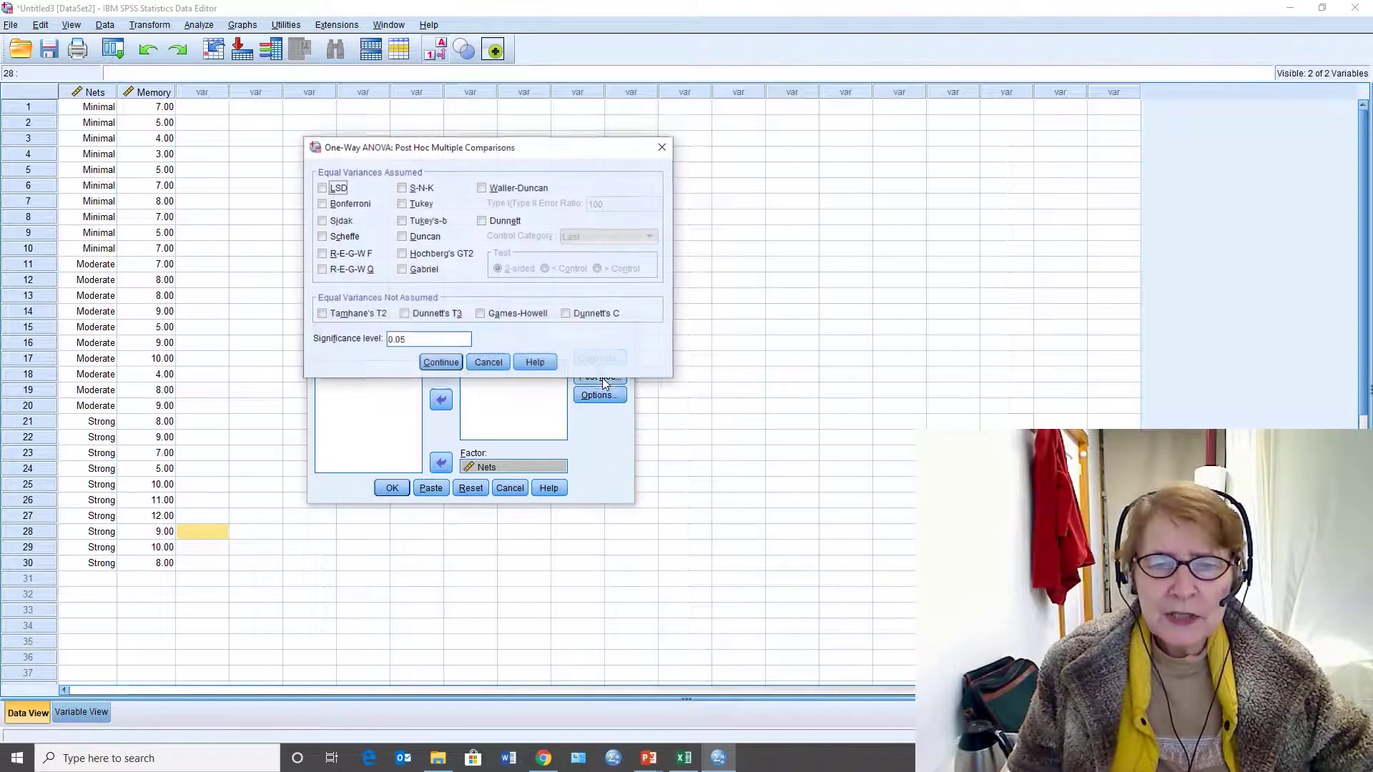
{"action": "left_click", "coordinate": [403, 205]}
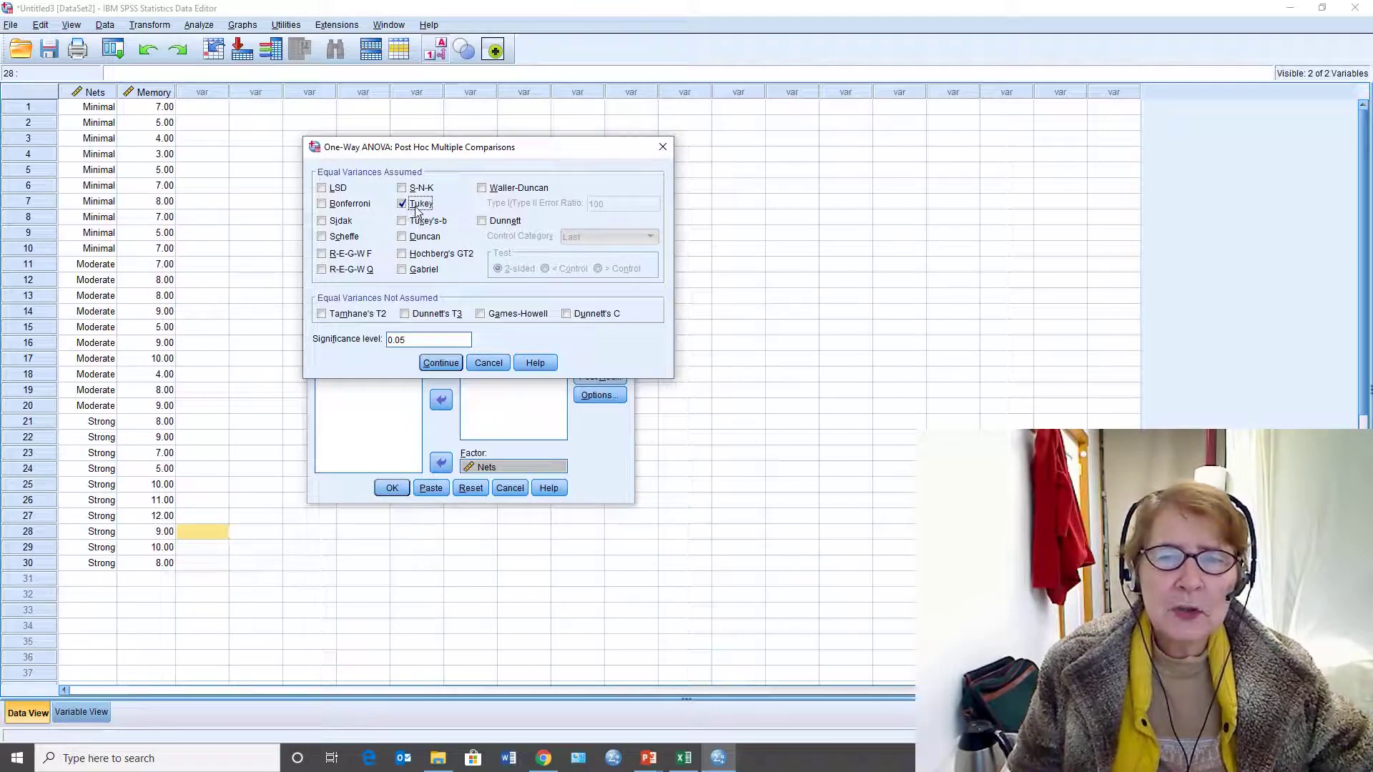
{"action": "left_click", "coordinate": [441, 363]}
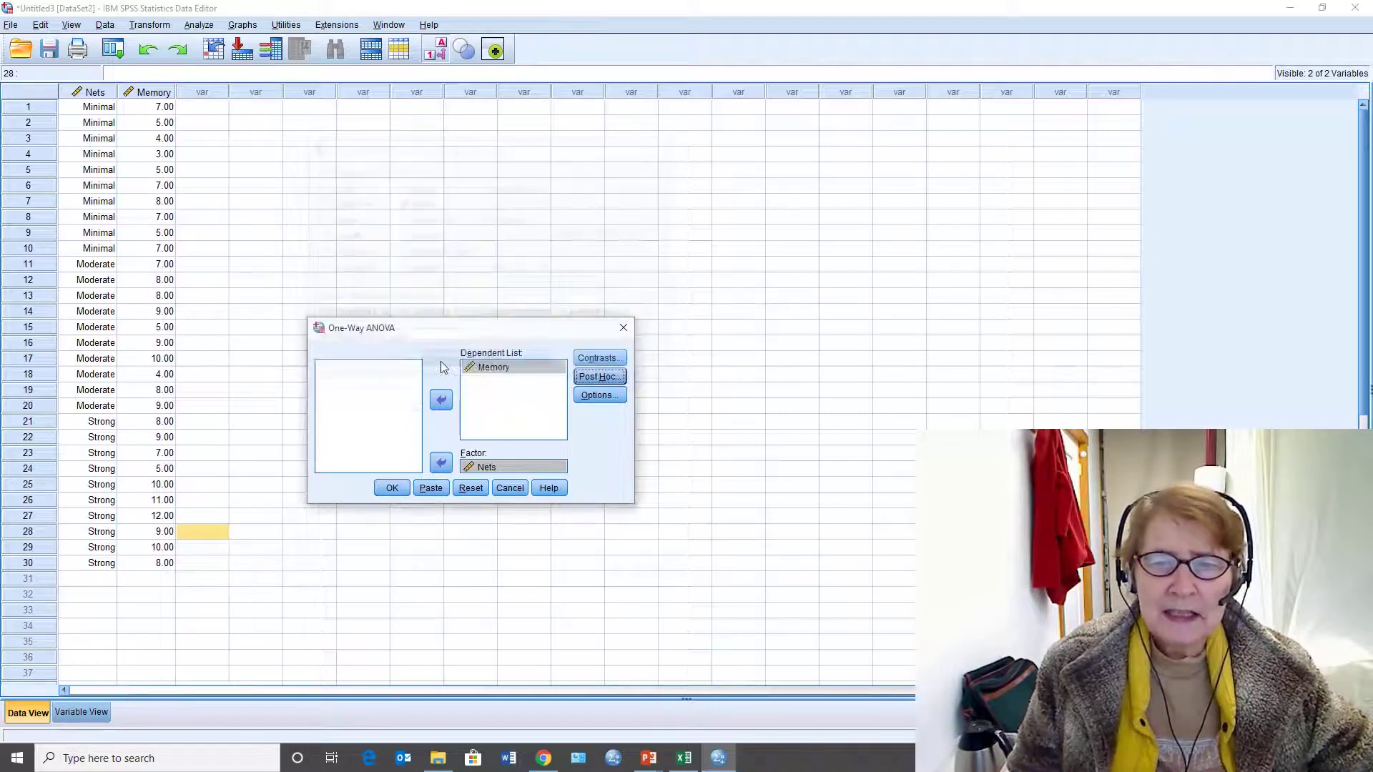
{"action": "left_click", "coordinate": [392, 488]}
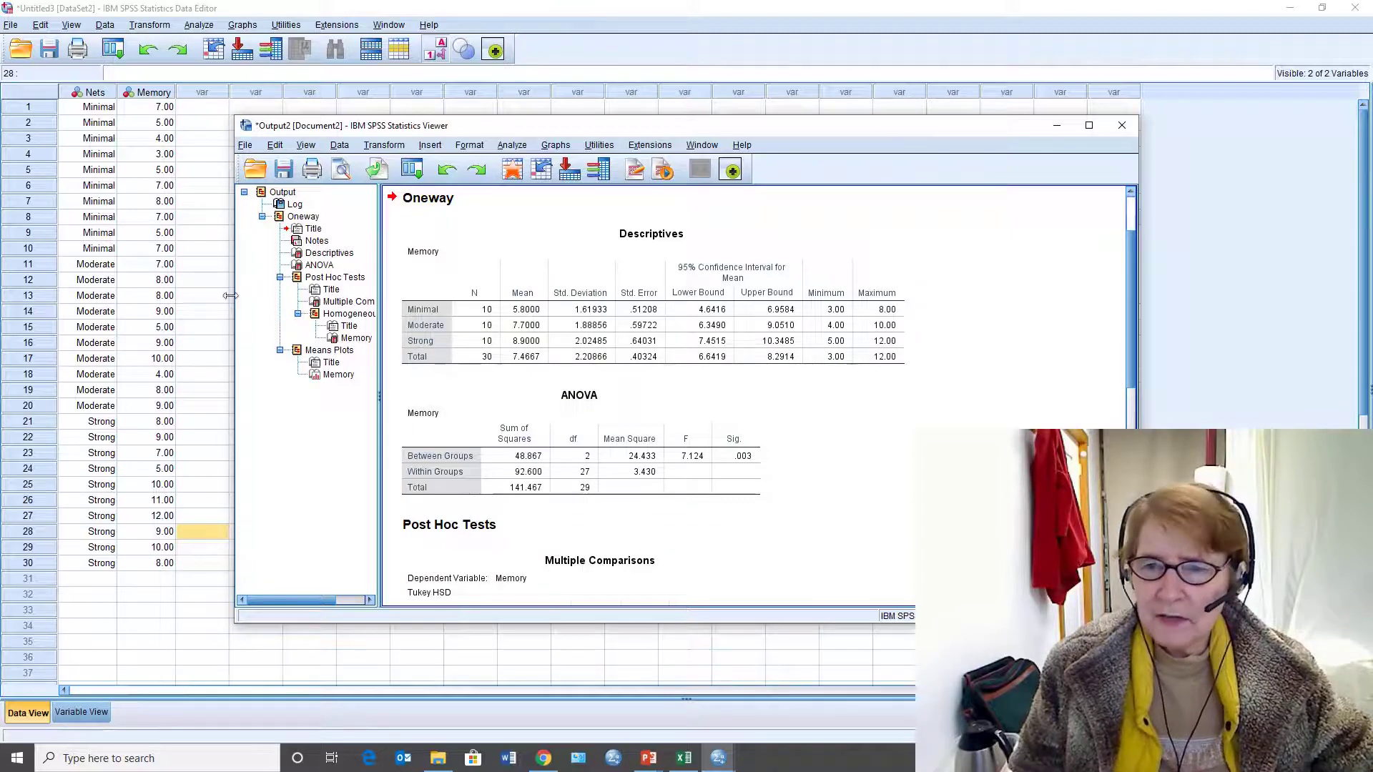
{"action": "left_click", "coordinate": [577, 345]}
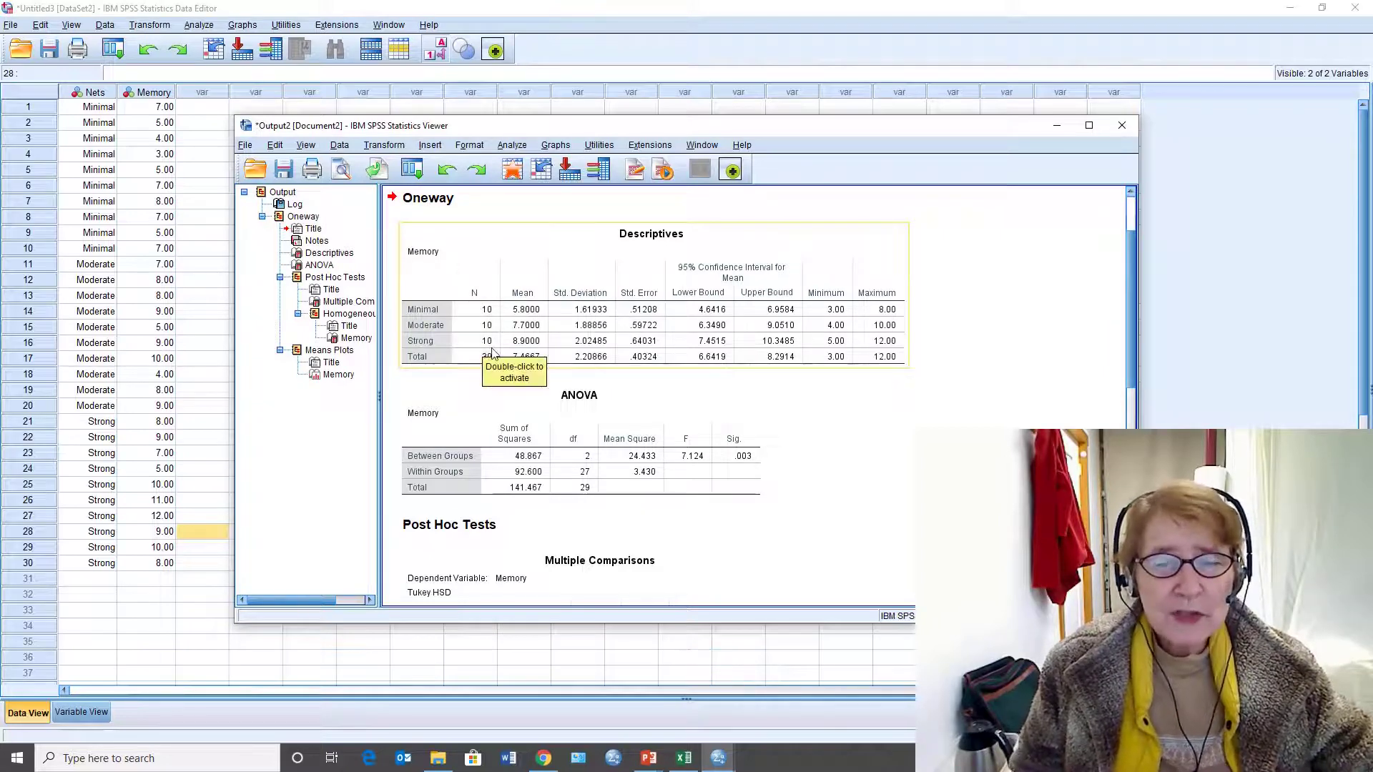
{"action": "left_click", "coordinate": [536, 382]}
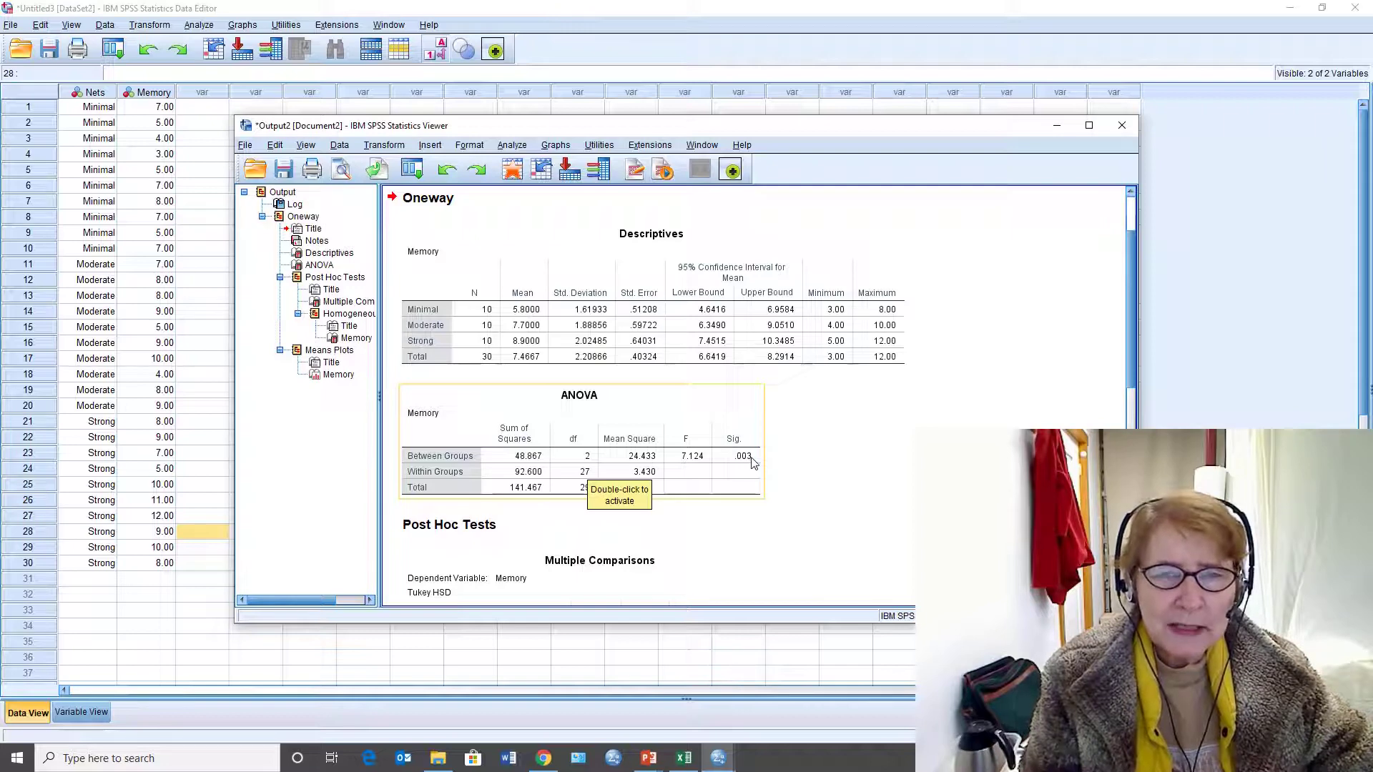
{"action": "scroll", "coordinate": [779, 447], "scroll_direction": "down", "scroll_amount": 5}
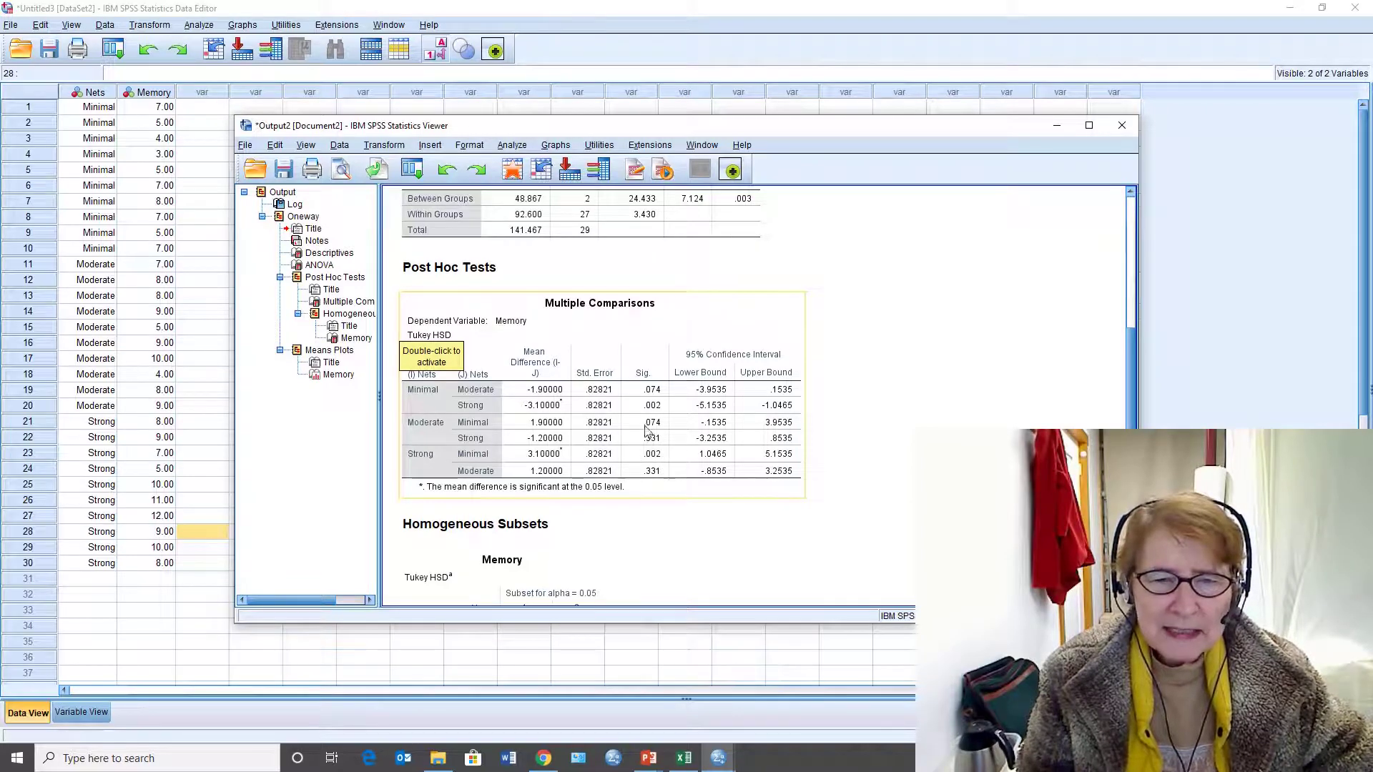
{"action": "scroll", "coordinate": [582, 442], "scroll_direction": "down", "scroll_amount": 3}
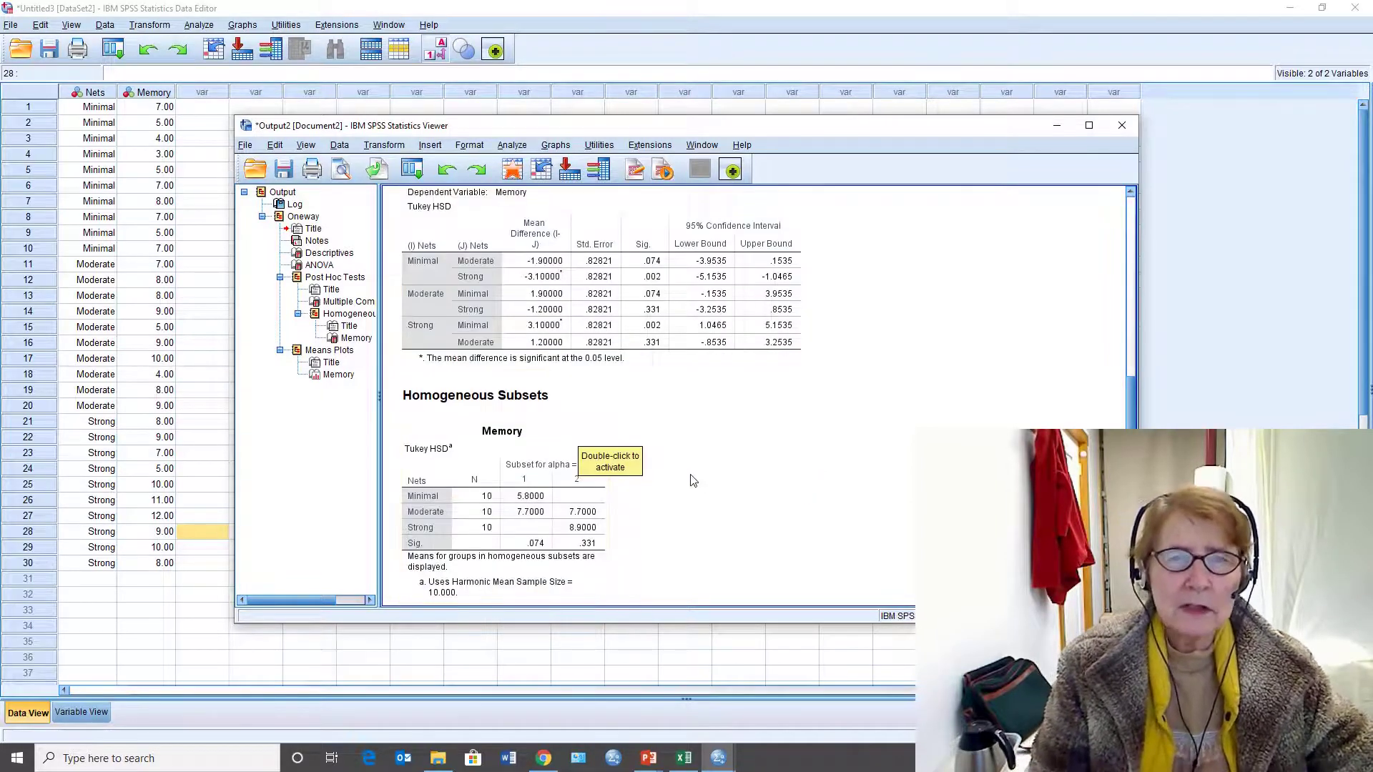
{"action": "scroll", "coordinate": [679, 469], "scroll_direction": "down", "scroll_amount": 2}
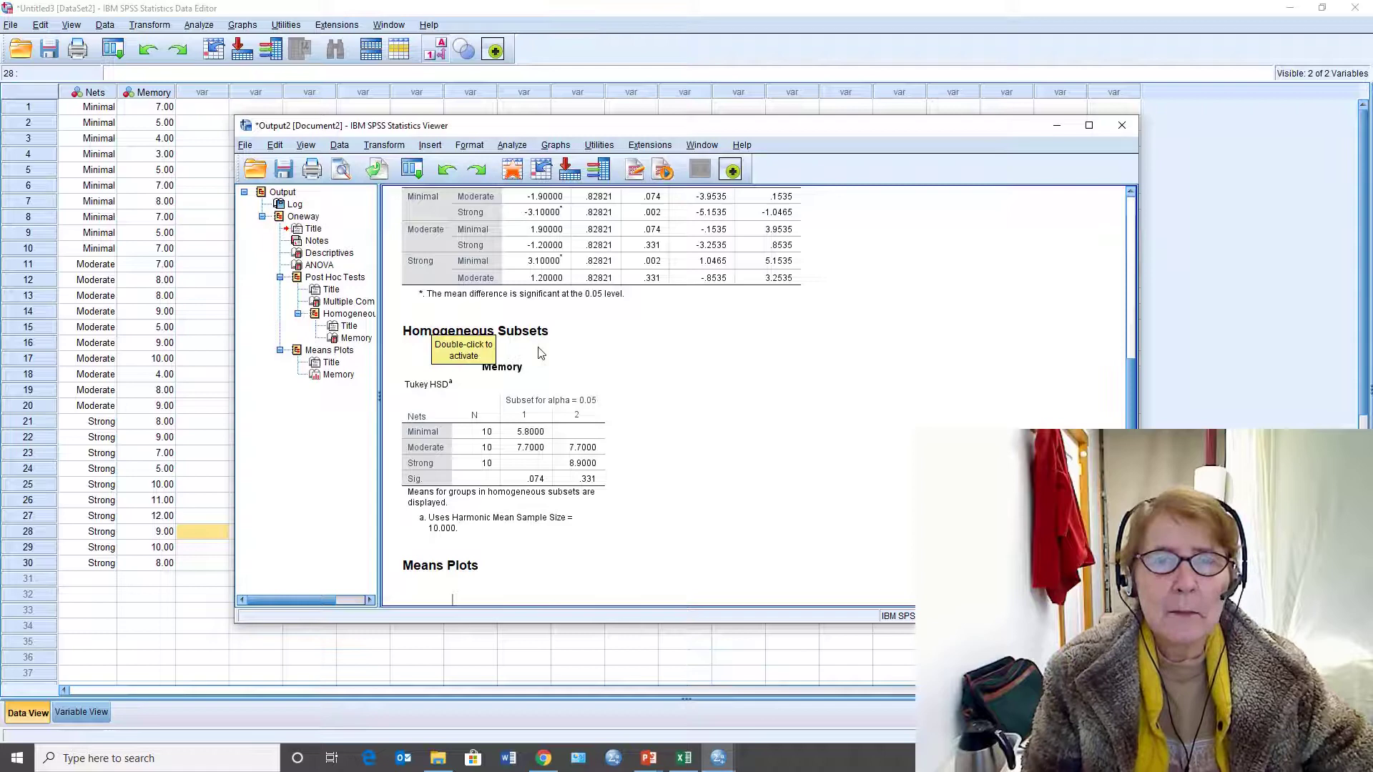
{"action": "scroll", "coordinate": [568, 477], "scroll_direction": "down", "scroll_amount": 2}
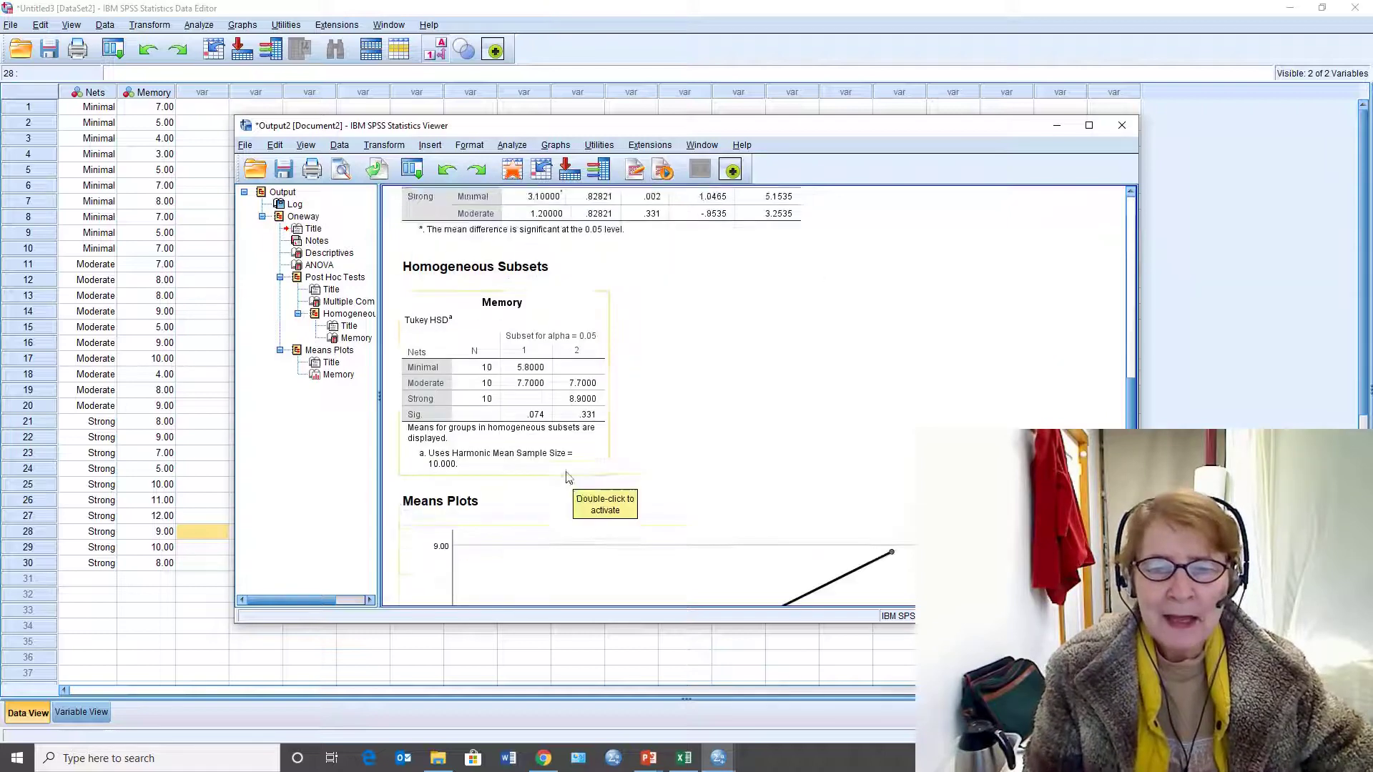
{"action": "scroll", "coordinate": [569, 477], "scroll_direction": "down", "scroll_amount": 3}
{"action": "scroll", "coordinate": [788, 560], "scroll_direction": "down", "scroll_amount": 1}
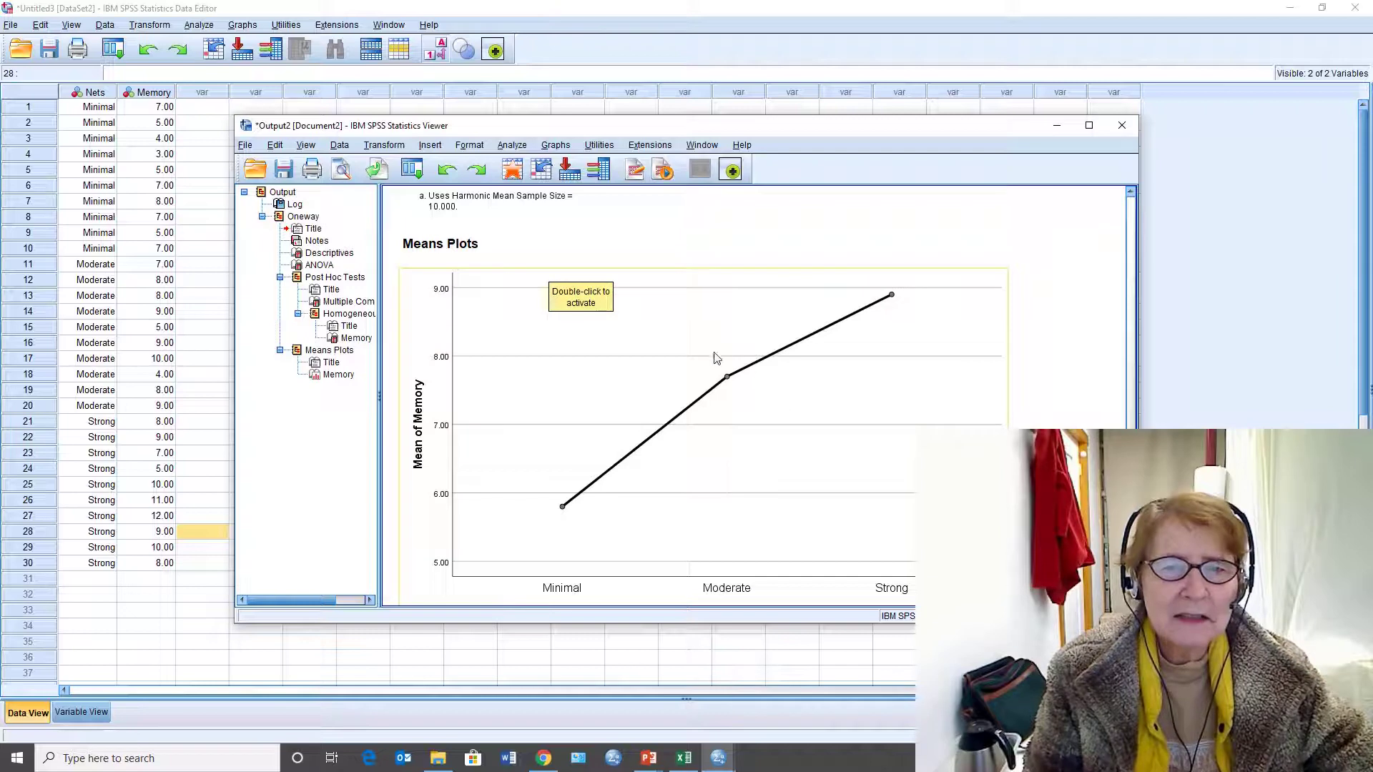
{"action": "scroll", "coordinate": [693, 391], "scroll_direction": "down", "scroll_amount": 1}
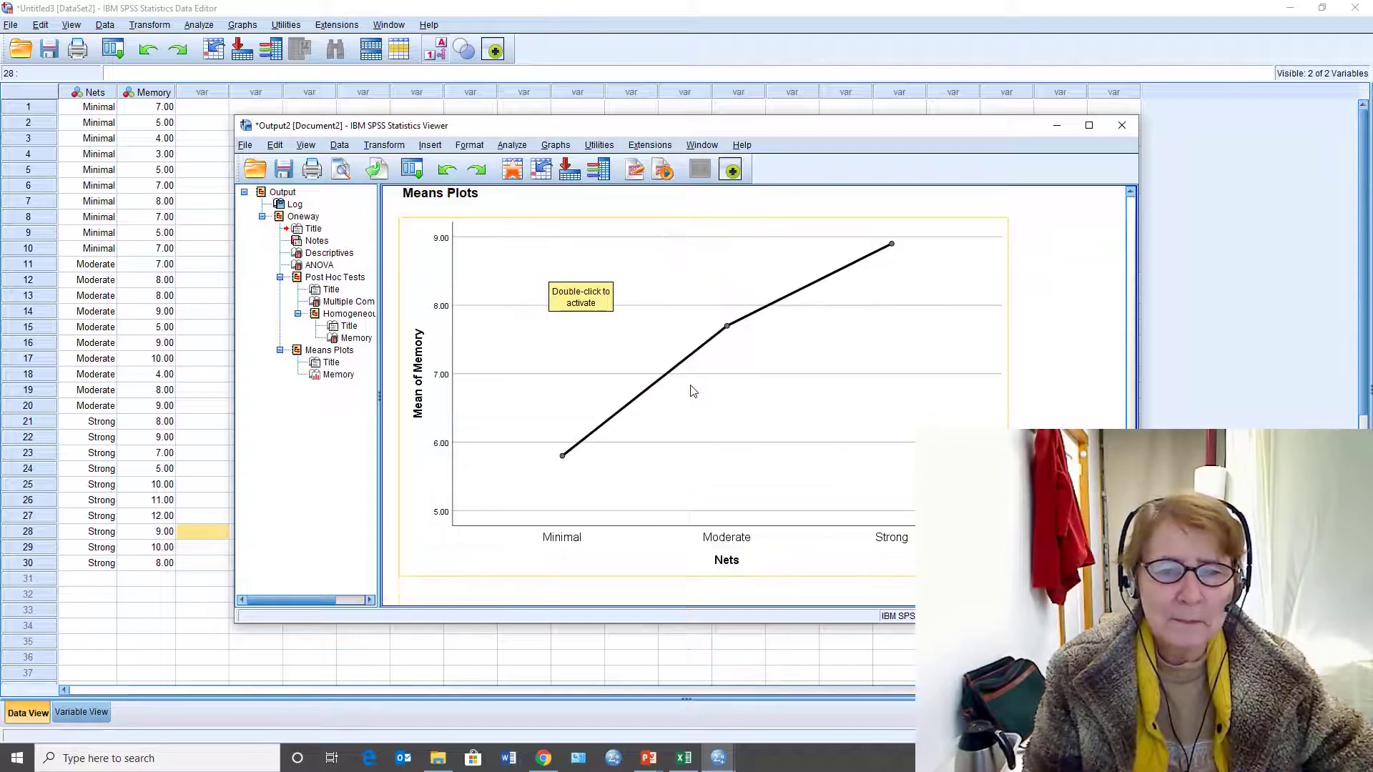
{"action": "scroll", "coordinate": [610, 315], "scroll_direction": "up", "scroll_amount": 5}
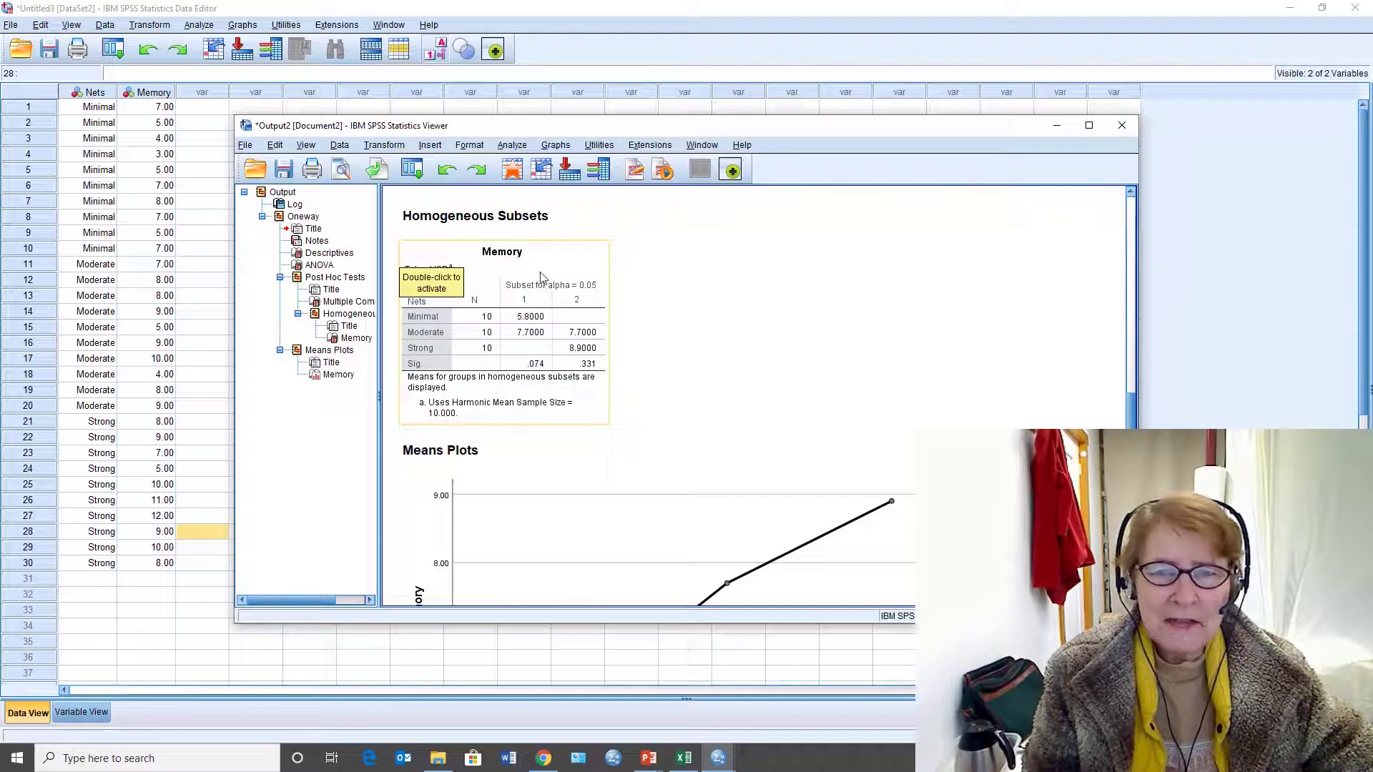
{"action": "scroll", "coordinate": [542, 277], "scroll_direction": "up", "scroll_amount": 5}
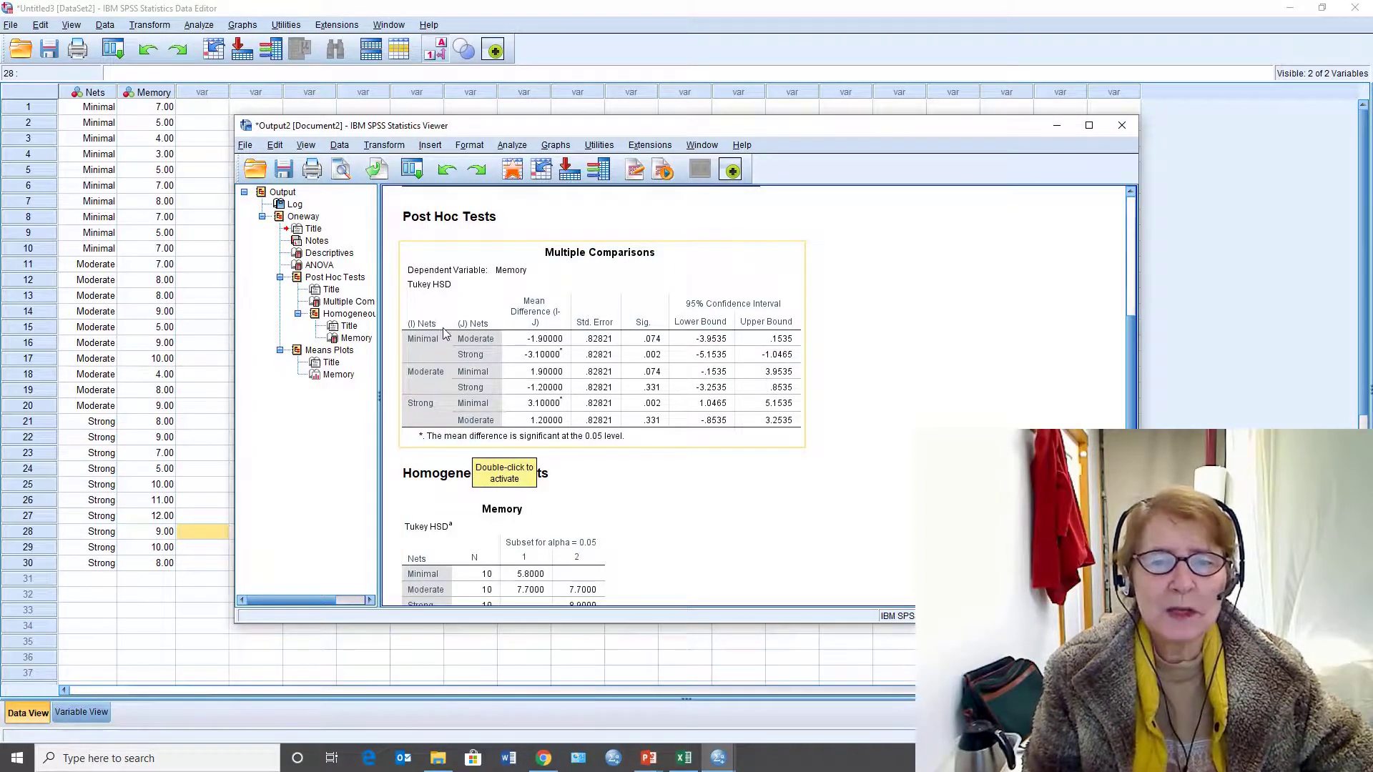
{"action": "scroll", "coordinate": [444, 328], "scroll_direction": "down", "scroll_amount": 3}
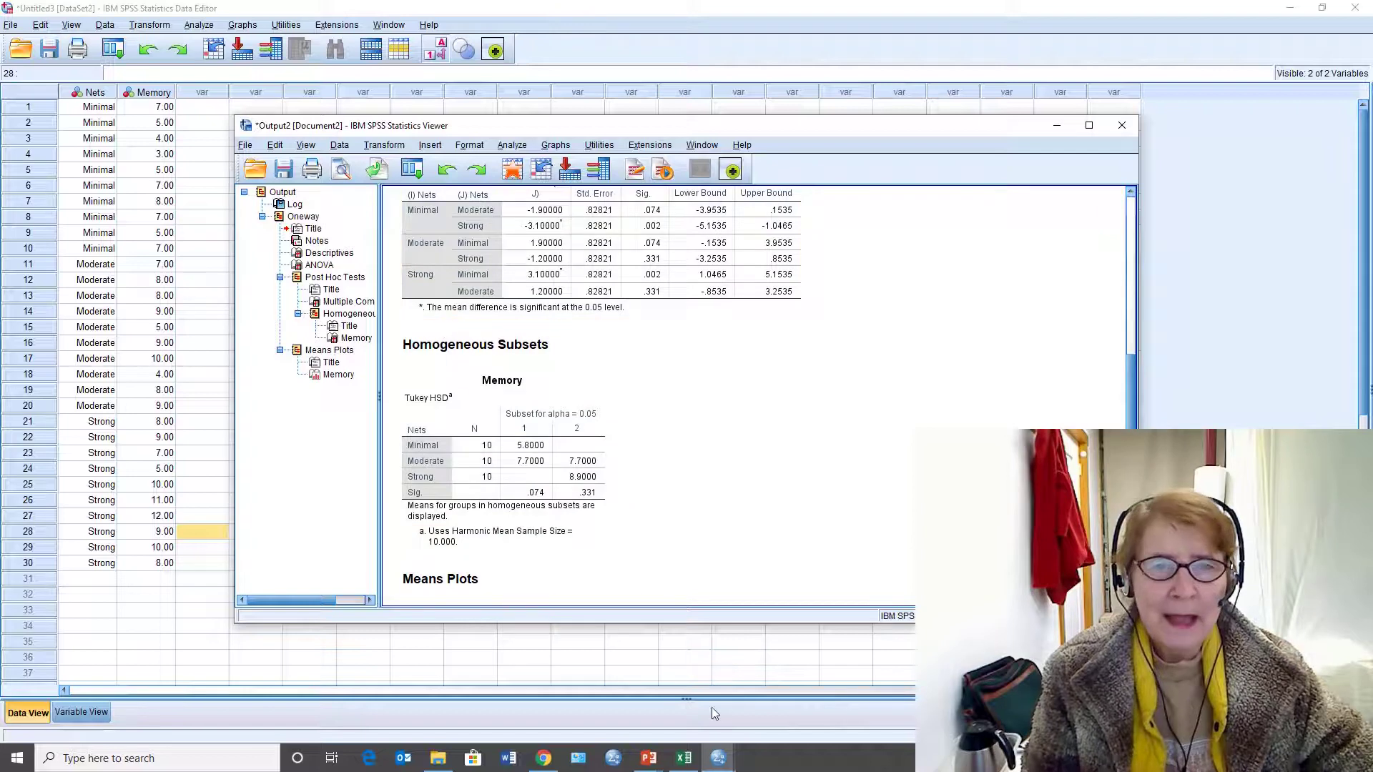